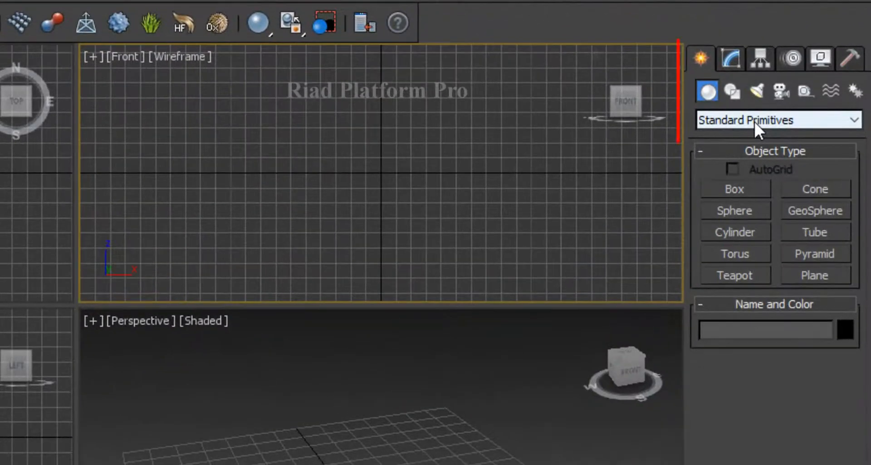
- Create an Awning window in the Perspective view, about 7' wide, 7 1/2" deep and 6'3" high
left_click(755, 121)
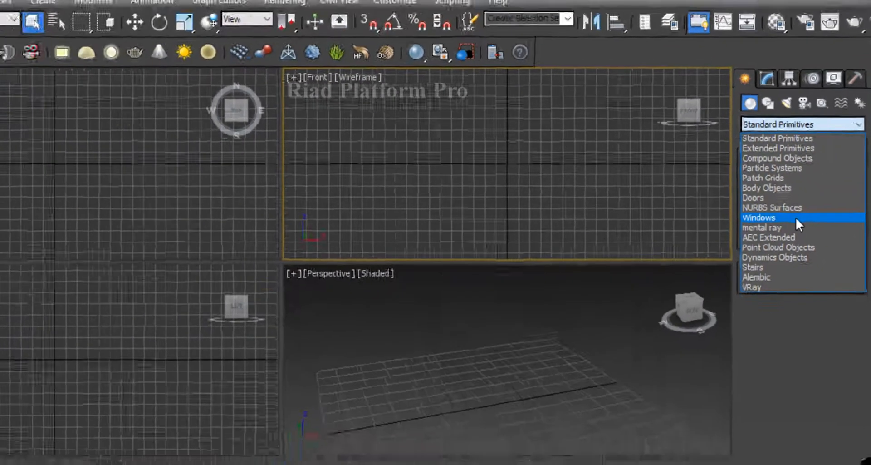
left_click(769, 246)
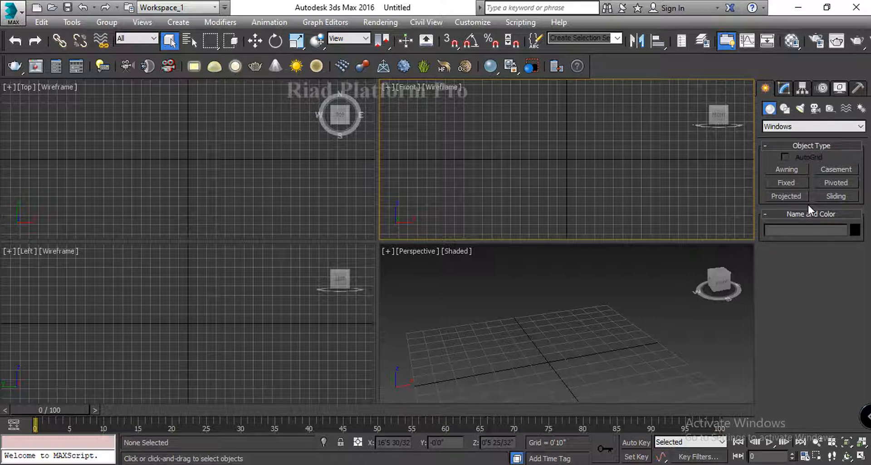
left_click(786, 170)
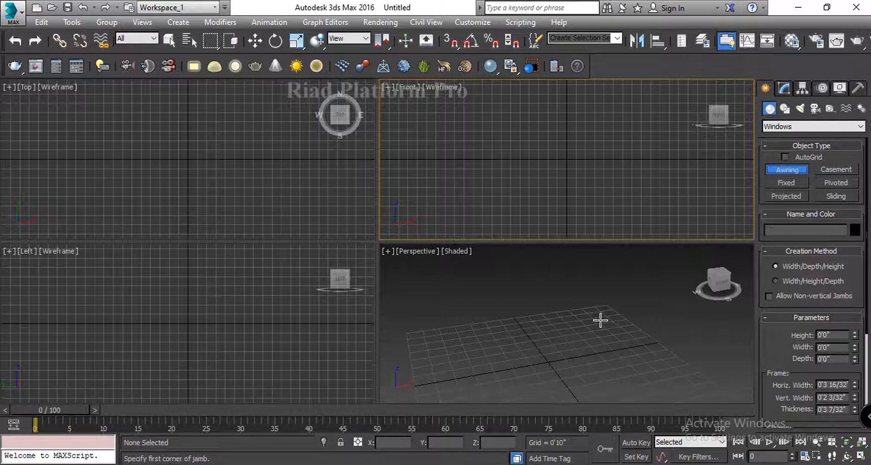
left_click_drag(601, 320, 524, 369)
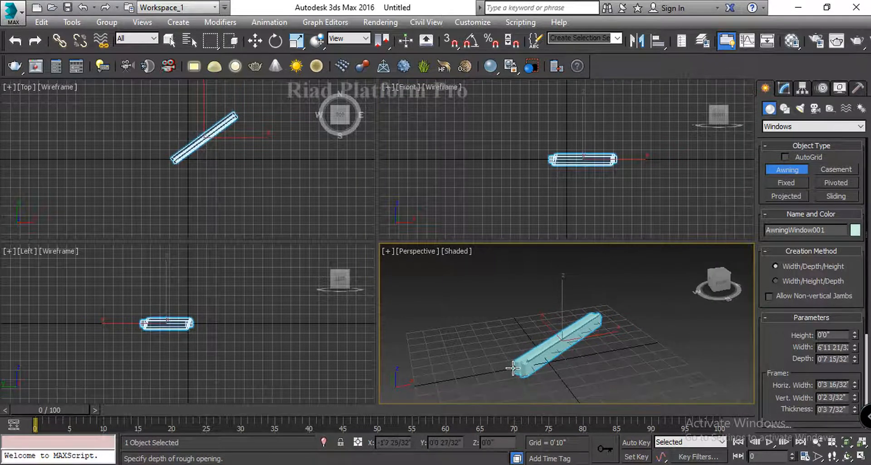
left_click(510, 364)
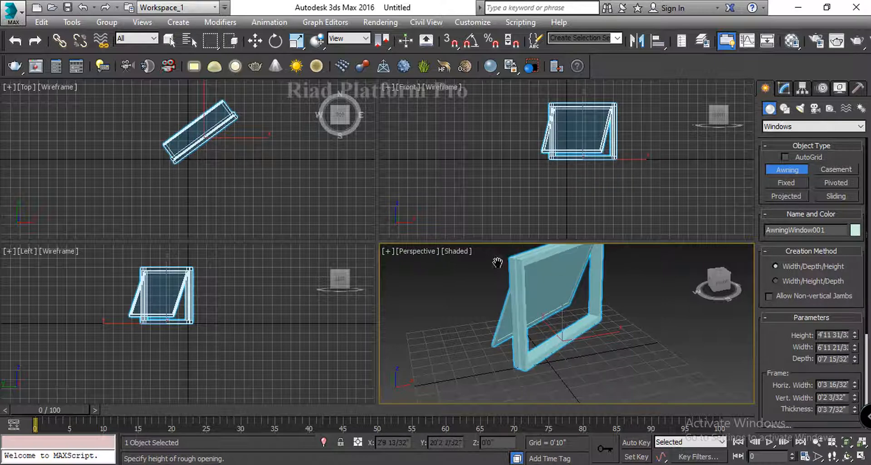
left_click(476, 304)
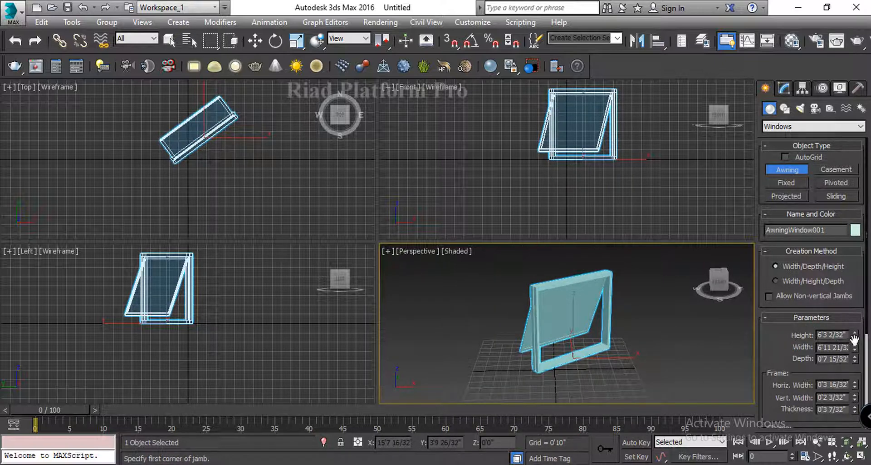
- Enlarge the awning window to about 7'11" high and 7'8" wide, and set its depth to 5"
left_click_drag(856, 338, 855, 315)
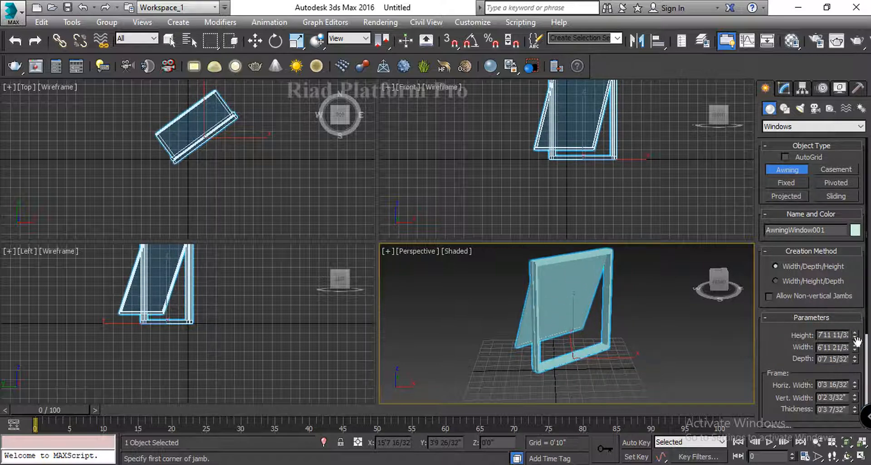
left_click_drag(855, 349, 853, 334)
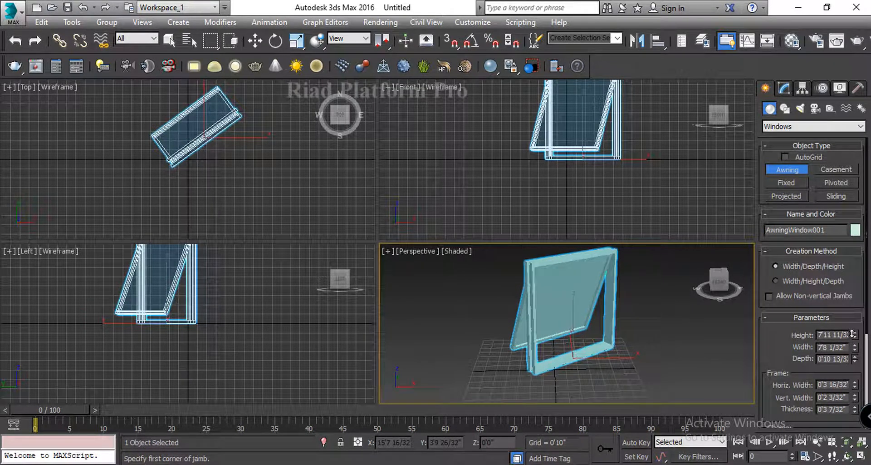
double_click(829, 358)
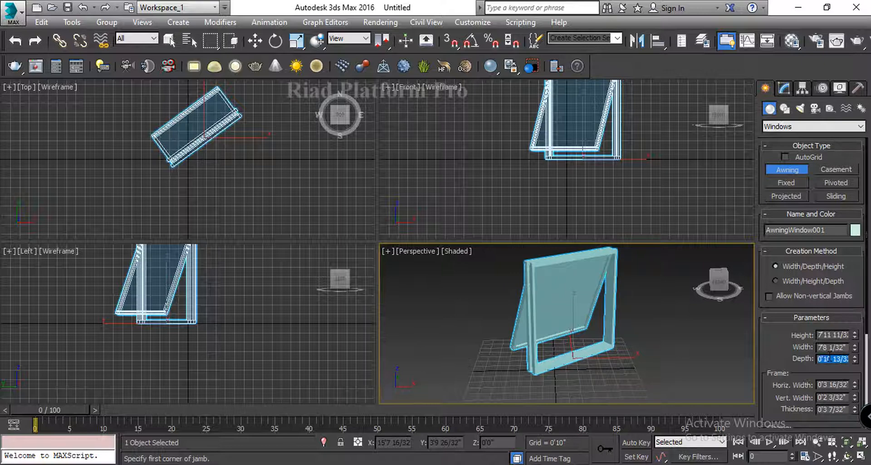
type("5")
key("Return")
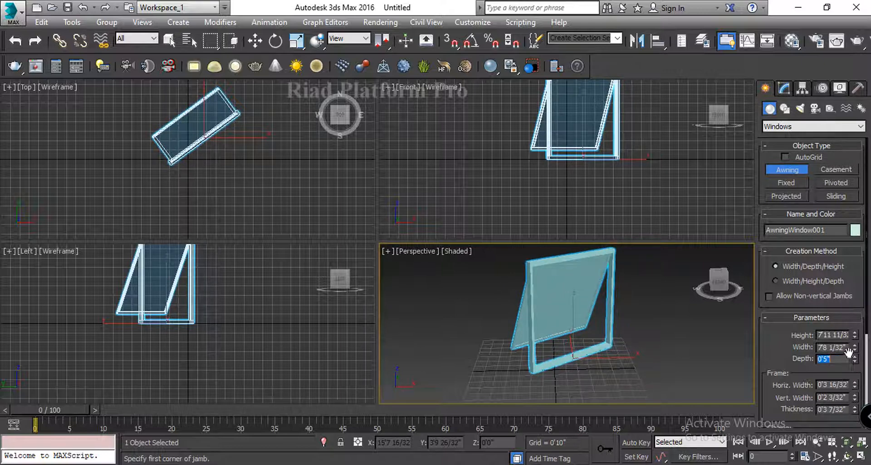
- Set both the width and the height of the awning window to 60 inches
left_click(848, 350)
double_click(847, 349)
type("5")
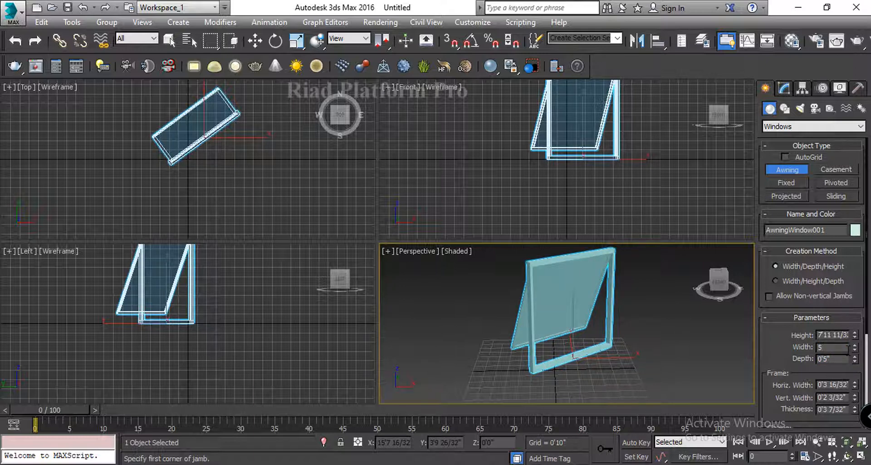
key("BackSpace")
type("60")
key("Return")
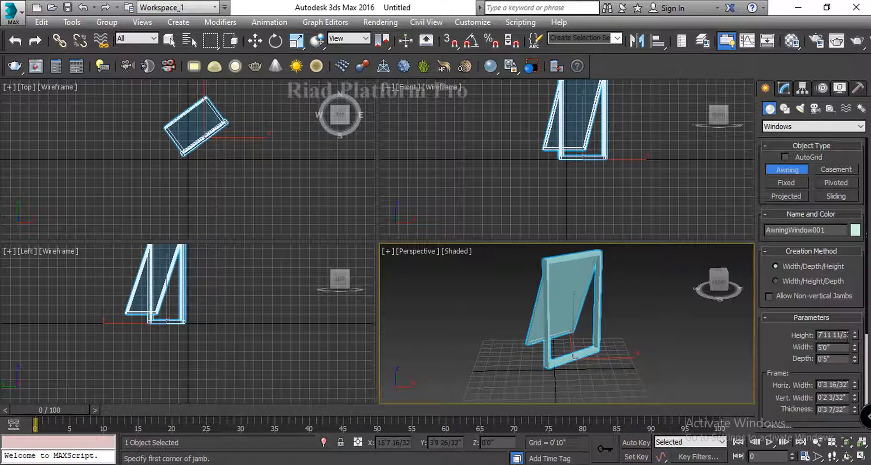
double_click(847, 335)
type("60")
key("Return")
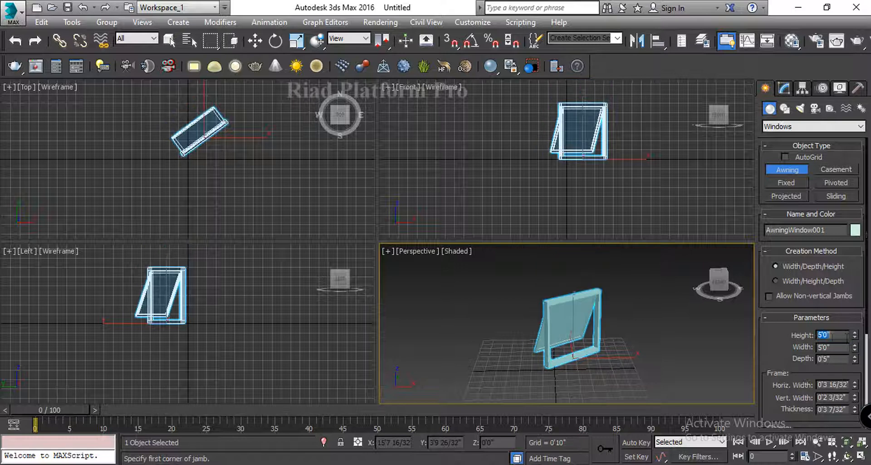
- Set the awning window's frame to 0'3 22/32" horizontal width, 0'2 26/32" vertical width and 0'5 10/32" thickness
scroll(613, 333, "up", 2)
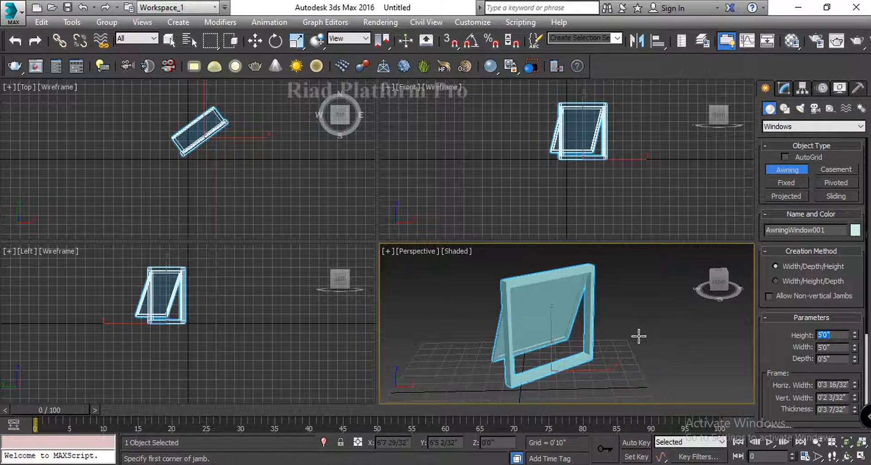
key("alt")
key("alt+w")
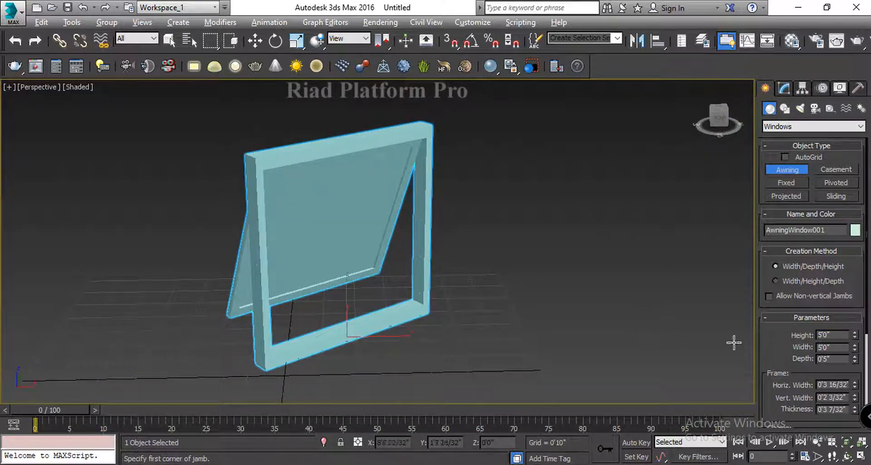
scroll(808, 319, "down", 3)
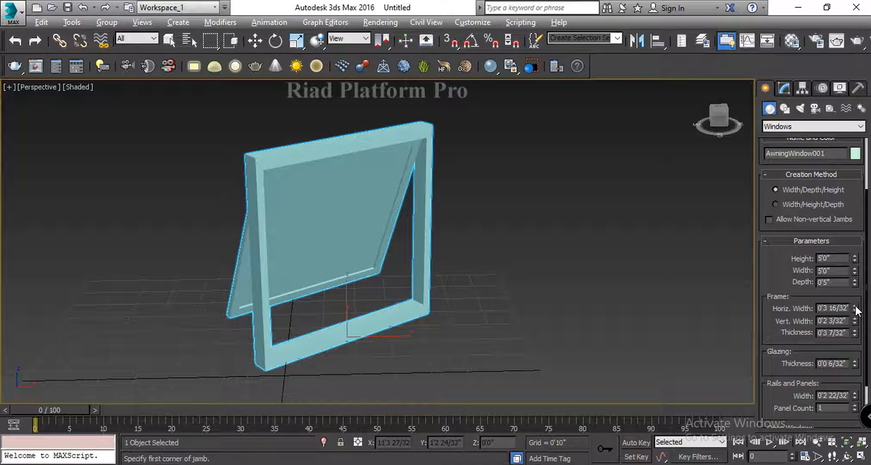
left_click_drag(856, 310, 822, 218)
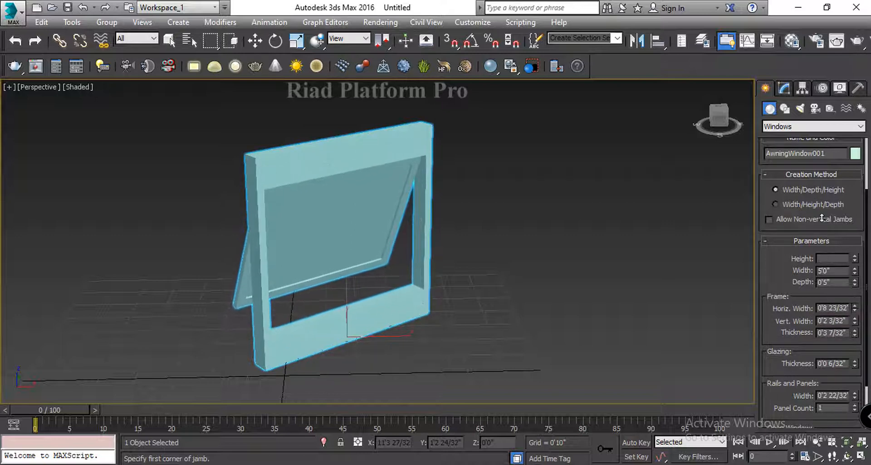
left_click_drag(831, 259, 835, 306)
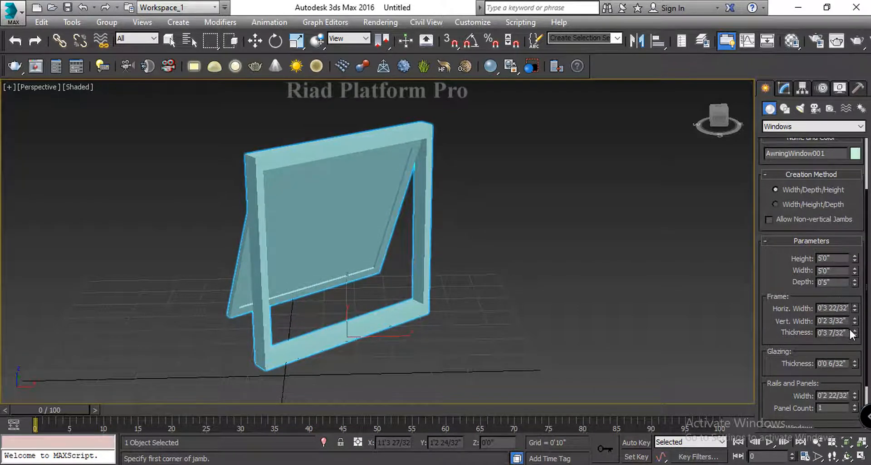
left_click(855, 318)
left_click_drag(856, 321, 856, 294)
left_click_drag(857, 335, 825, 288)
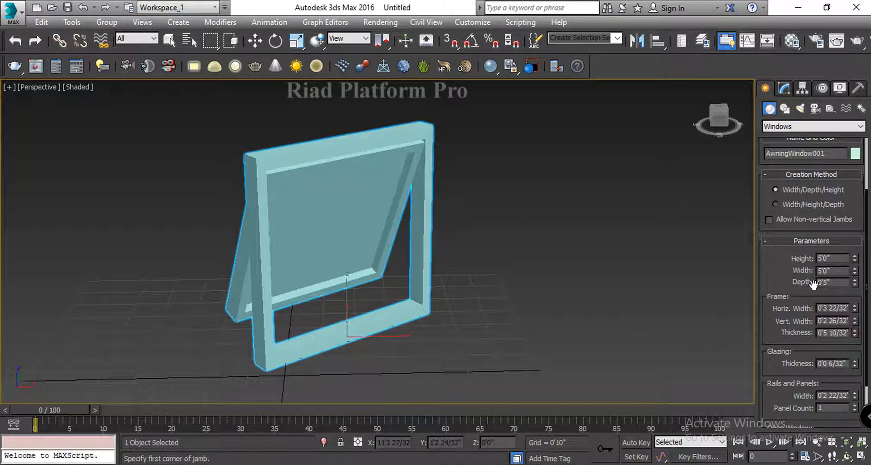
- Set the awning window's rail width to 0'3 8/32" and its panel count to 2
scroll(814, 286, "down", 3)
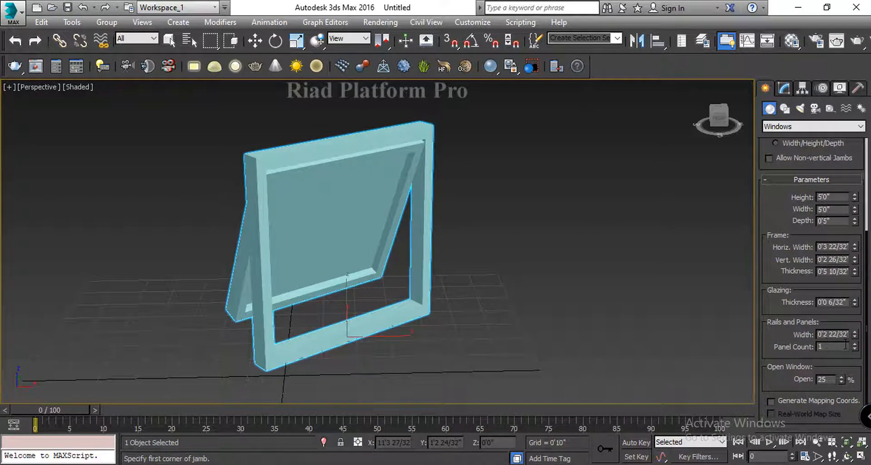
left_click_drag(855, 335, 848, 313)
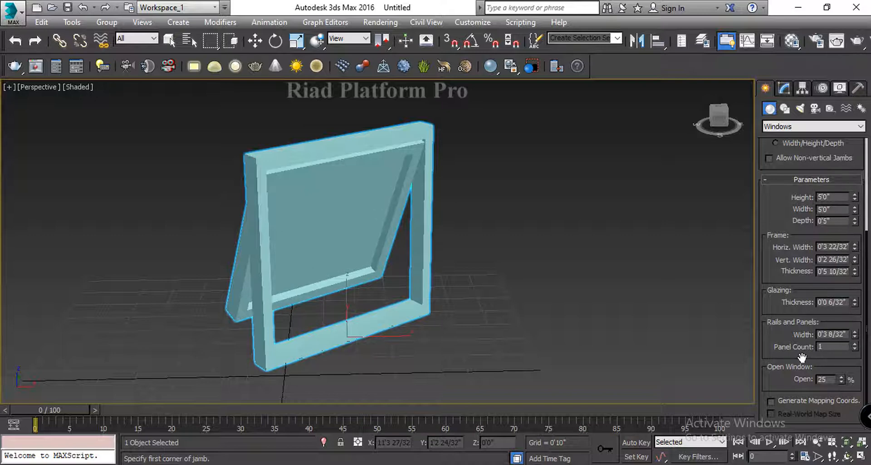
left_click(855, 344)
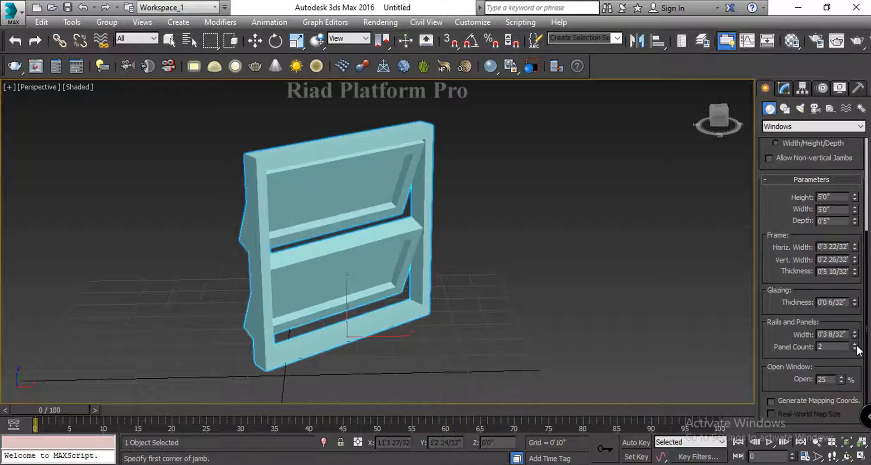
left_click(855, 344)
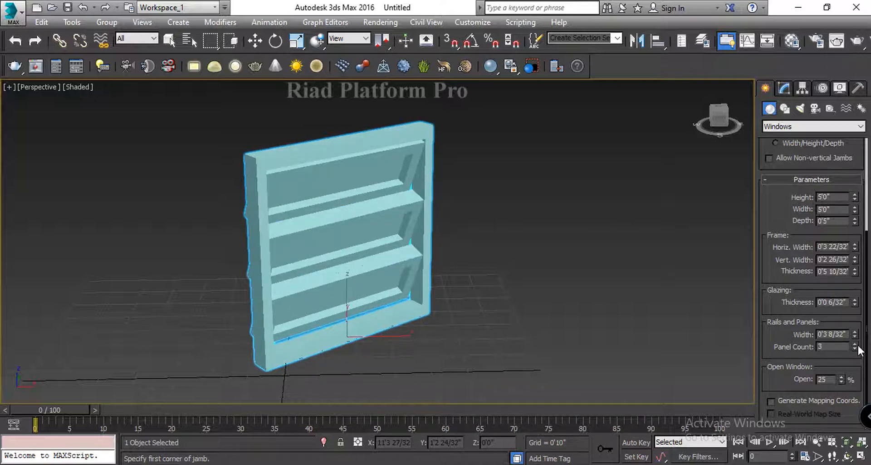
left_click(855, 348)
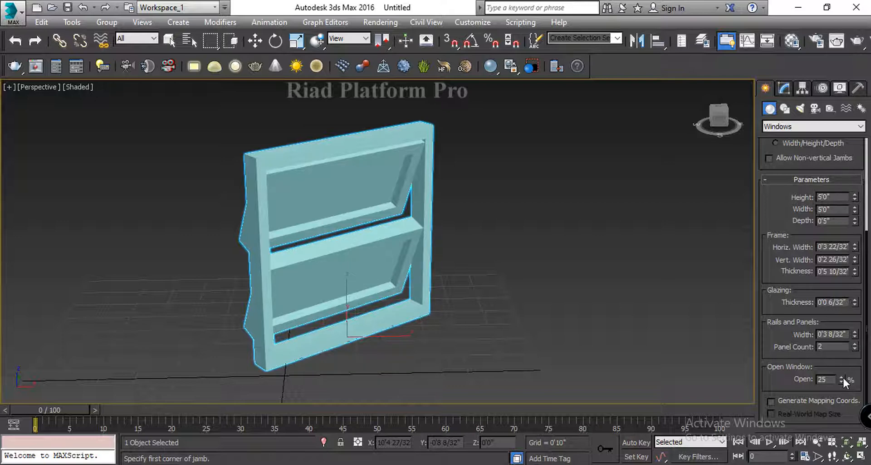
- Close the awning window's panels to 0% and reopen them partway, wider than they were originally
left_click_drag(843, 376, 837, 407)
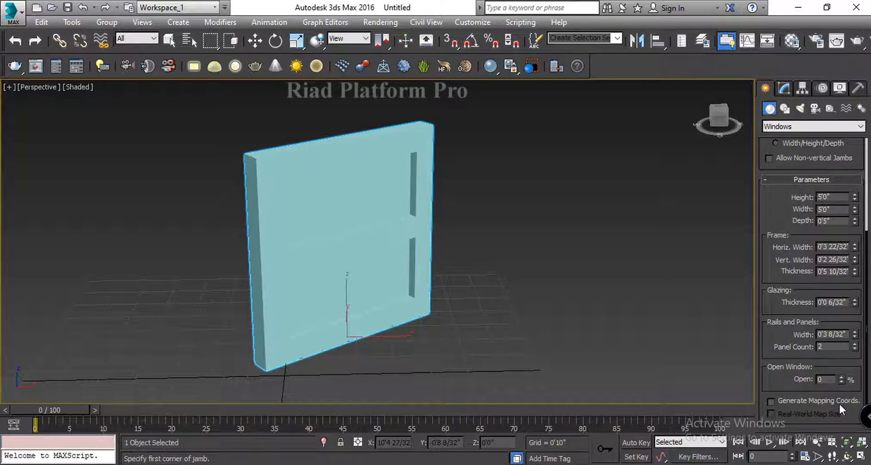
left_click_drag(842, 376, 844, 353)
left_click_drag(844, 353, 844, 362)
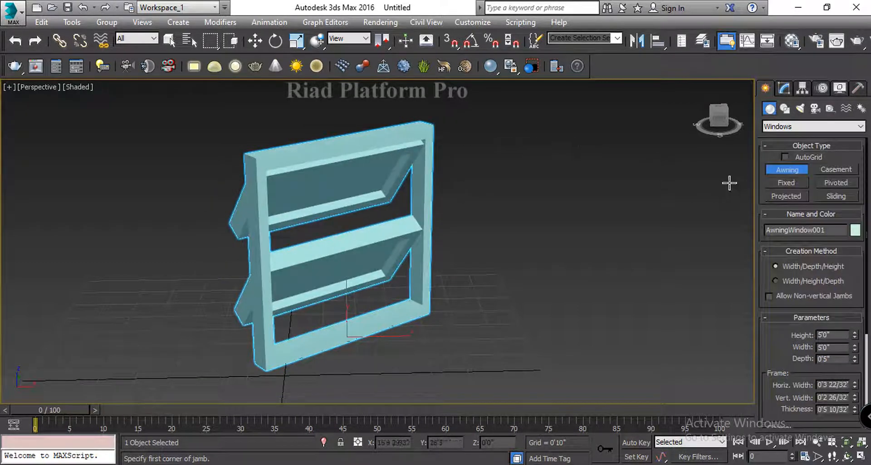
- Create a Casement window beside the awning window, about 7' wide, 7 1/2" deep and 5'3" high
middle_click_drag(702, 234, 535, 243)
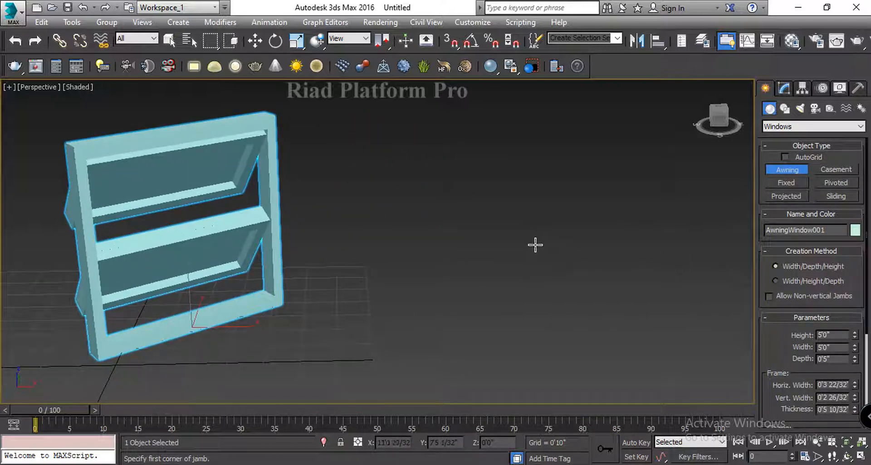
left_click(836, 169)
left_click_drag(546, 245, 440, 326)
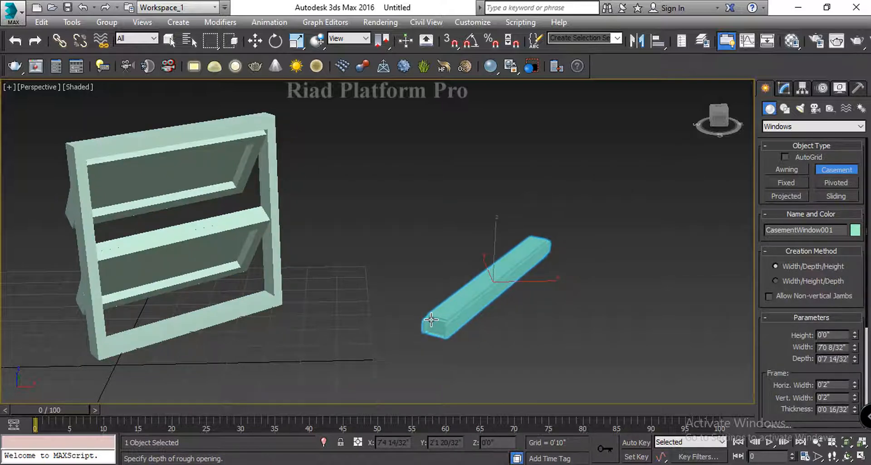
left_click(431, 319)
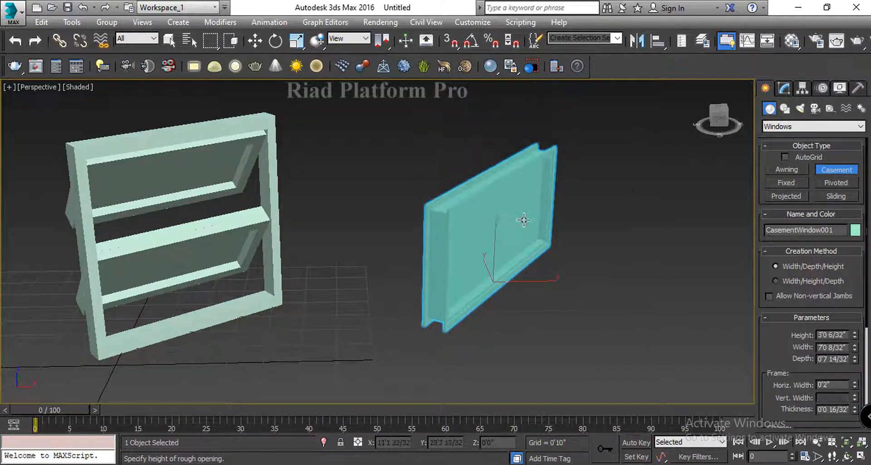
left_click(436, 107)
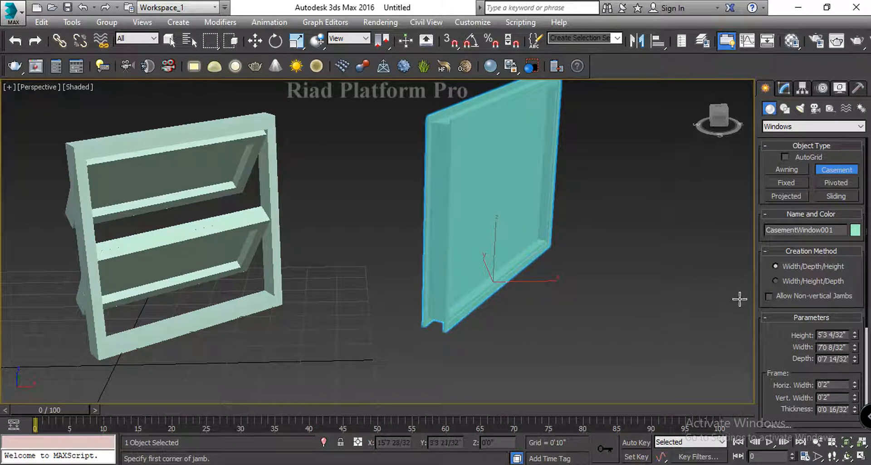
- Resize the casement window to about 5'6" high, 5'7" wide and 11 3/4" deep
middle_click_drag(739, 298, 655, 309, "alt")
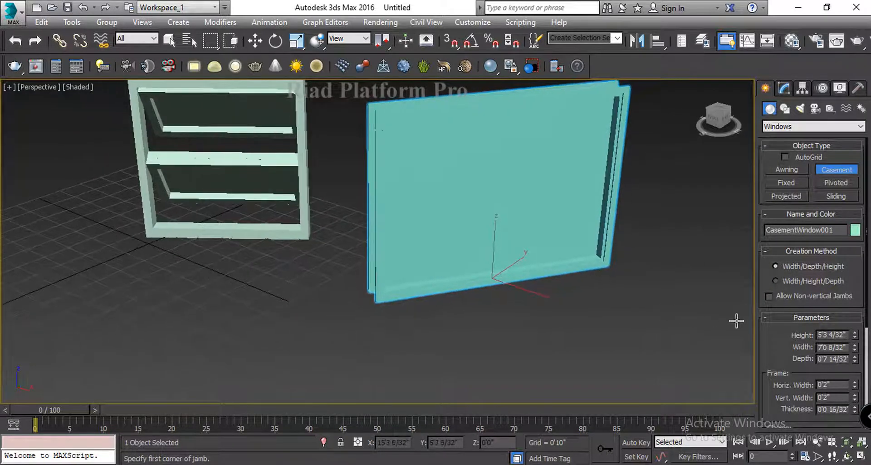
middle_click_drag(719, 329, 712, 338, "alt")
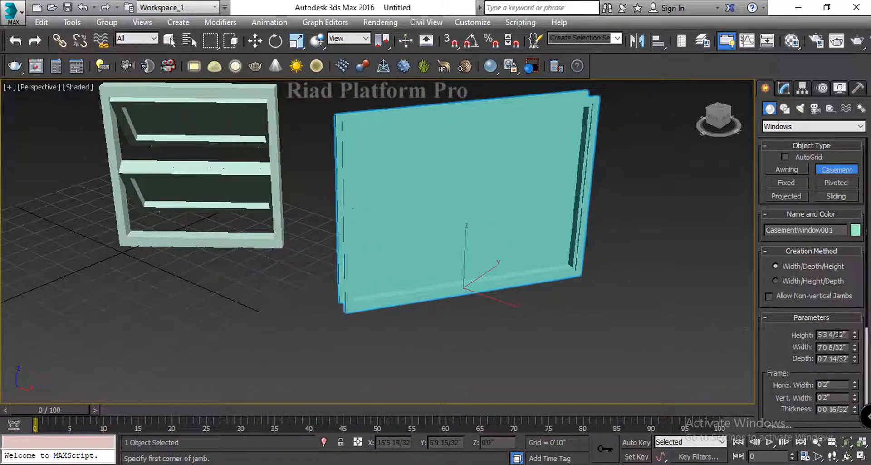
mouse_move(855, 334)
left_mouse_down()
mouse_move(856, 317)
mouse_move(864, 358)
mouse_move(850, 290)
mouse_move(851, 319)
left_mouse_up()
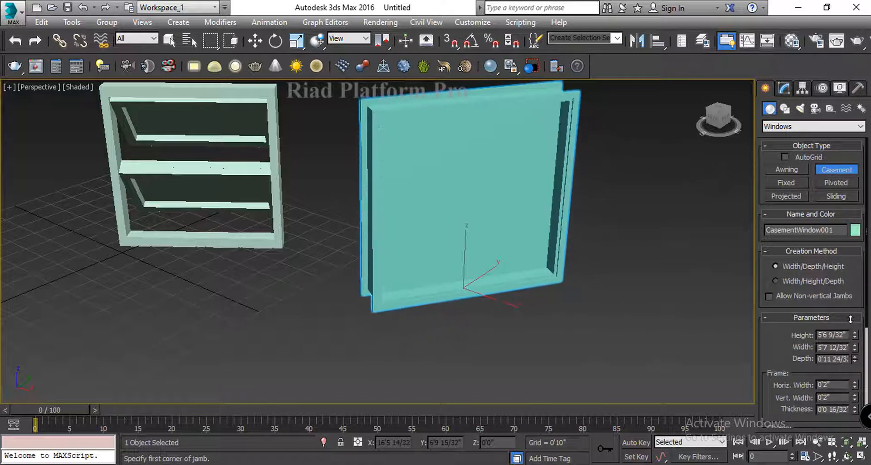
- Set the casement window's frame to 0'2 18/32" horizontal width and 0'1 17/32" vertical width
scroll(815, 302, "down", 4)
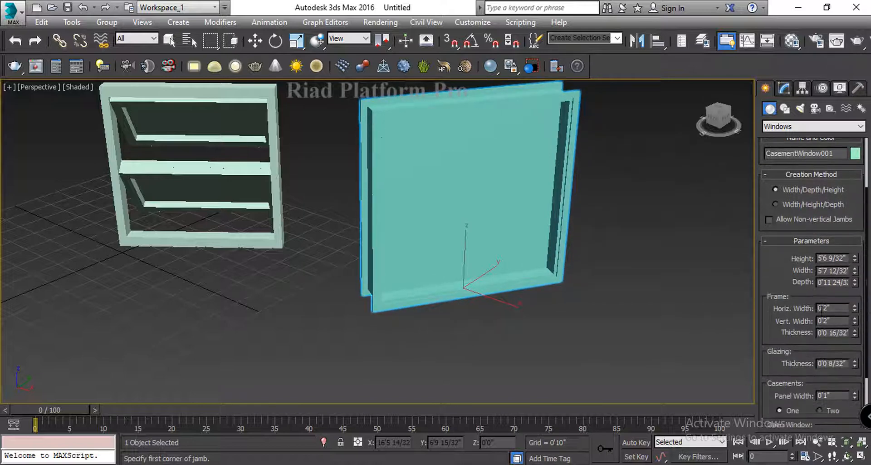
left_click_drag(855, 307, 850, 285)
mouse_move(856, 320)
left_mouse_down()
mouse_move(835, 149)
mouse_move(853, 320)
left_mouse_up()
scroll(839, 341, "down", 3)
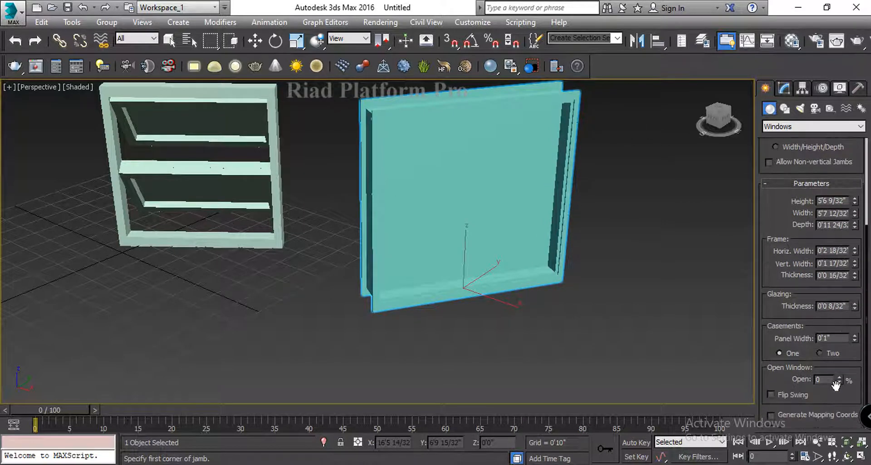
- Set the casement panel width to 0'1 17/32", use two casements and open the window to 64%
scroll(810, 335, "down", 1)
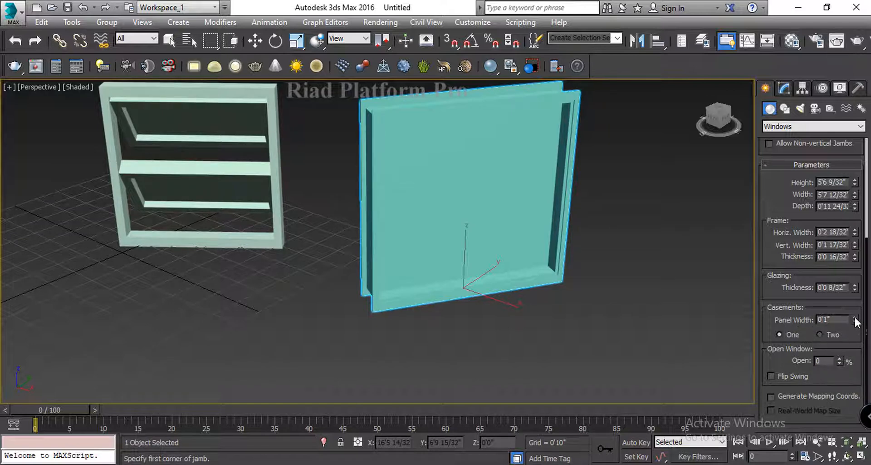
left_click_drag(856, 320, 753, 285)
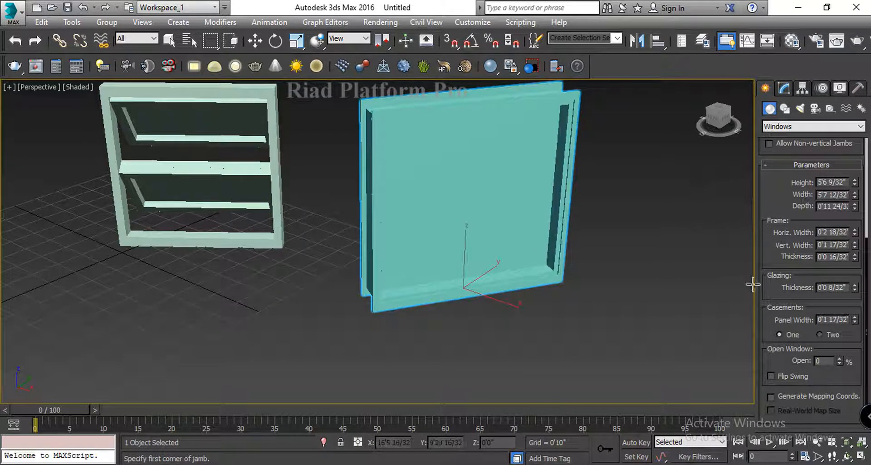
left_click(820, 334)
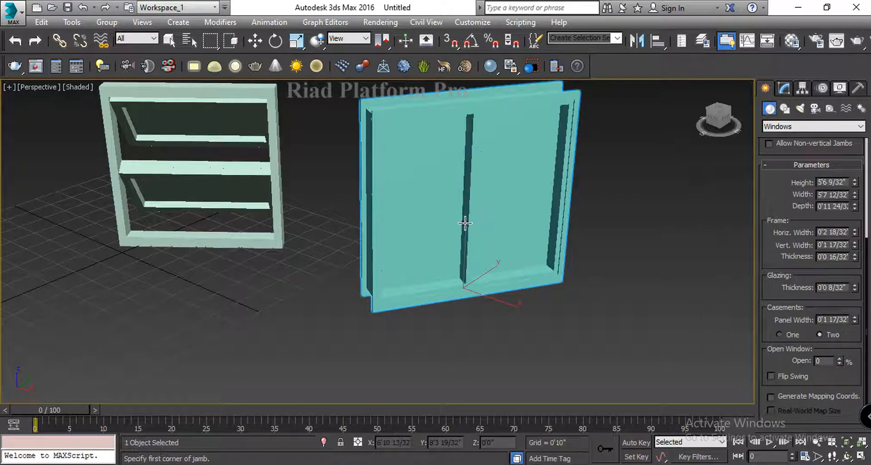
left_click_drag(841, 361, 831, 319)
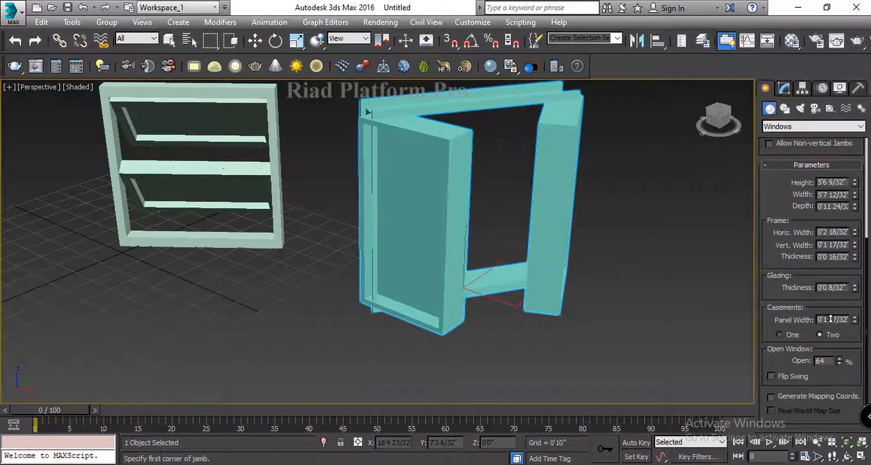
- Try the casement window with a single panel, return to two, and toggle its flipped swing on and off
left_click(780, 335)
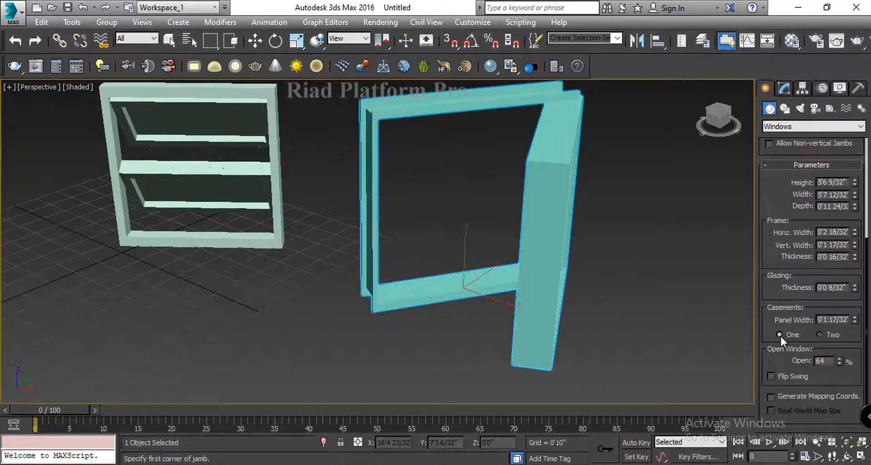
left_click(820, 335)
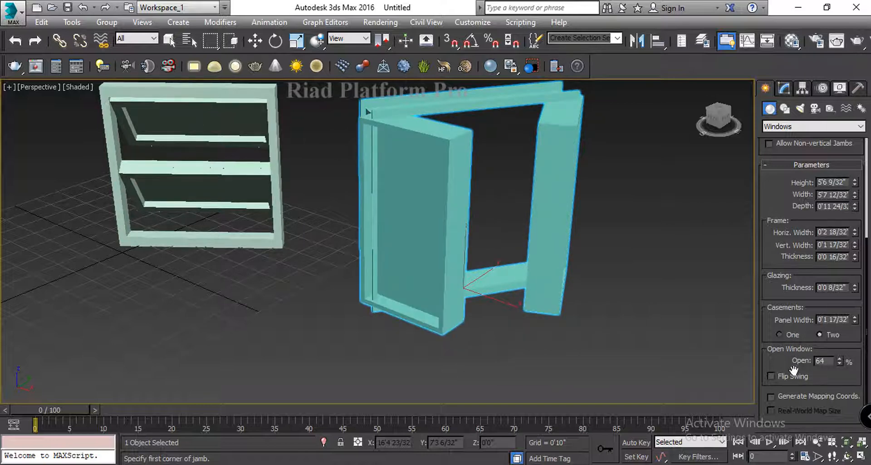
left_click(770, 376)
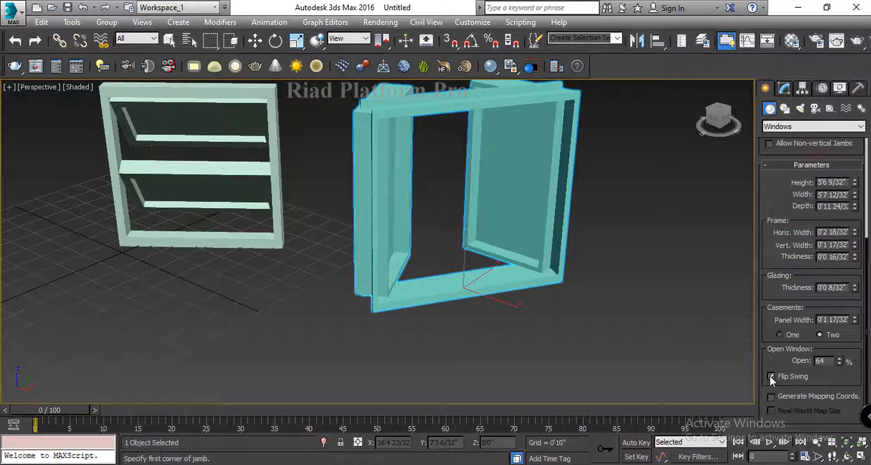
left_click(769, 375)
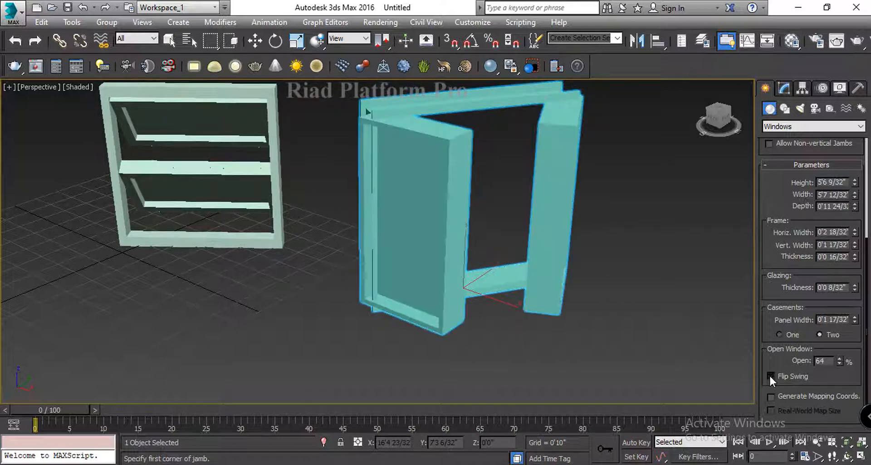
left_click(770, 375)
left_click(769, 375)
left_click(770, 374)
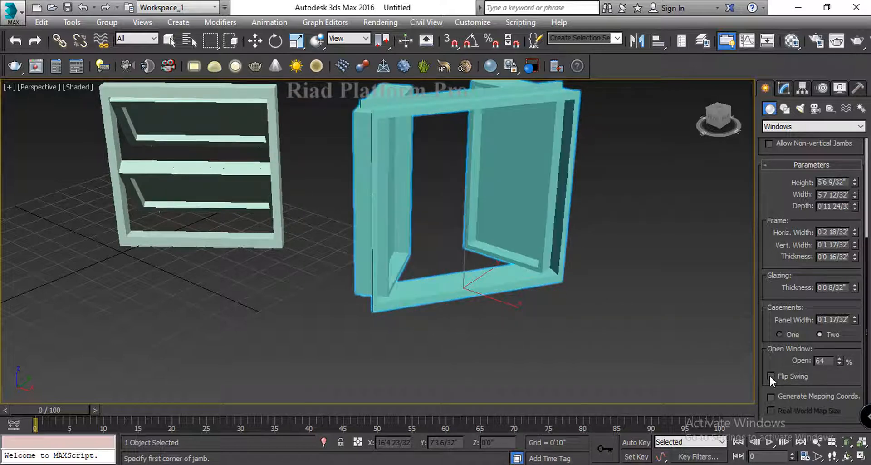
left_click(770, 375)
- Create a Fixed window beside the casement window, about 4'11" wide, 5" deep and 3'9" high
scroll(786, 369, "up", 5)
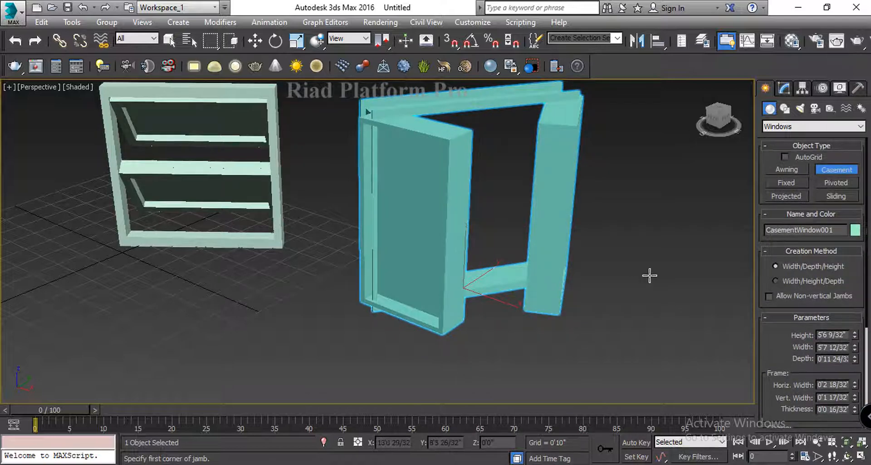
middle_click_drag(648, 274, 330, 262)
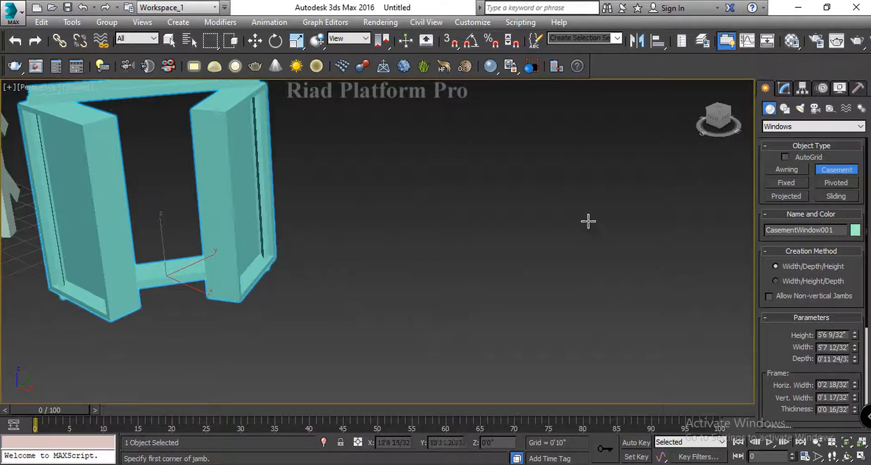
left_click(787, 182)
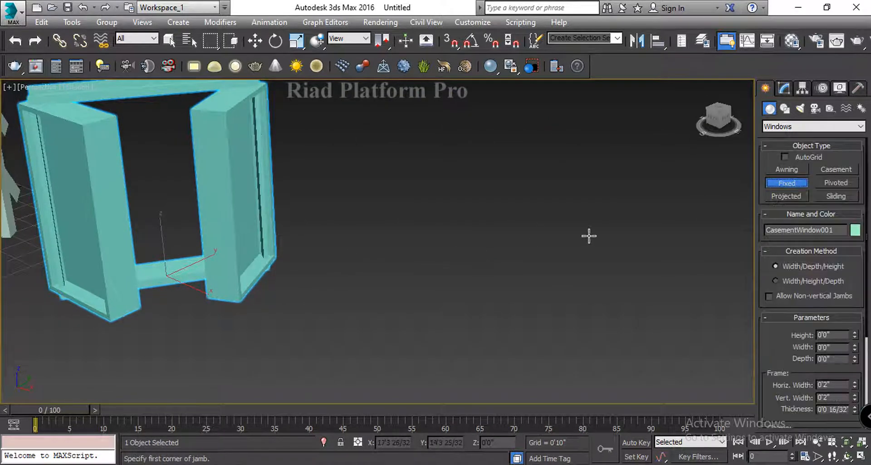
left_click_drag(587, 235, 480, 285)
left_click(480, 286)
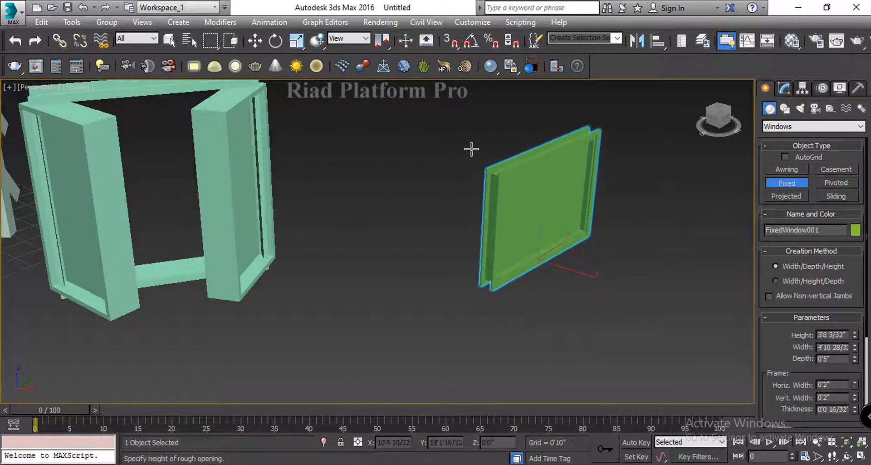
left_click(472, 147)
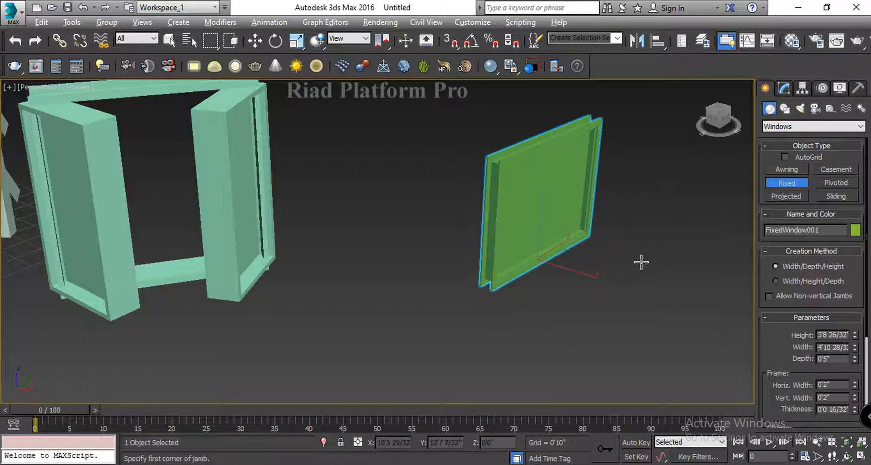
- Resize the fixed window to 4'0 14/32" high, 4'0 7/32" wide and 0'6 3/32" deep
middle_click_drag(642, 260, 406, 275, "alt")
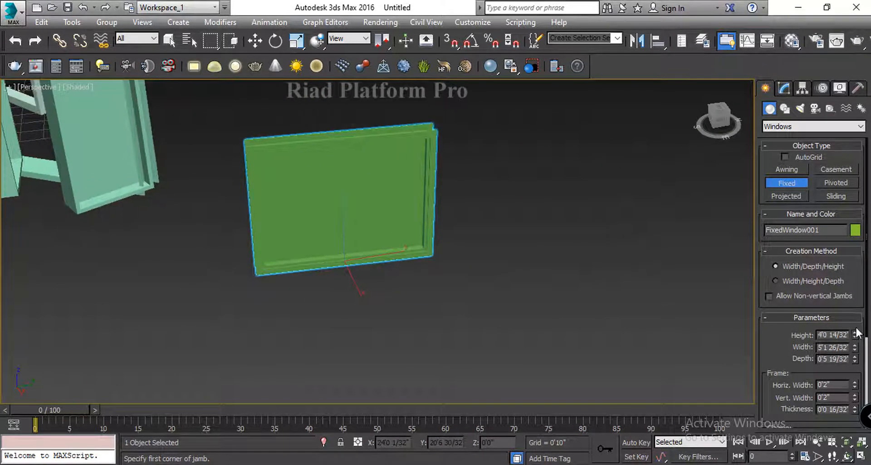
mouse_move(856, 337)
left_mouse_down()
mouse_move(856, 329)
mouse_move(859, 367)
mouse_move(865, 348)
left_mouse_up()
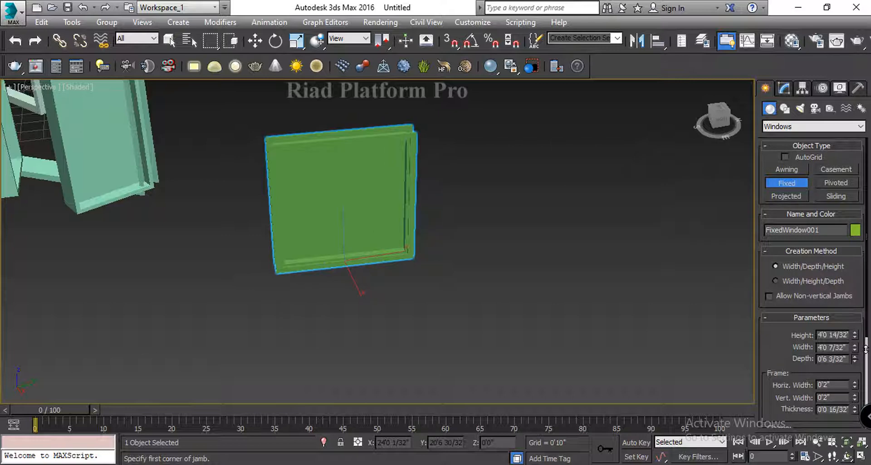
- Set the fixed window's frame to 0'3 24/32" horizontal width, 0'3 2/32" vertical width and 0'1 3/32" thickness
scroll(800, 326, "down", 3)
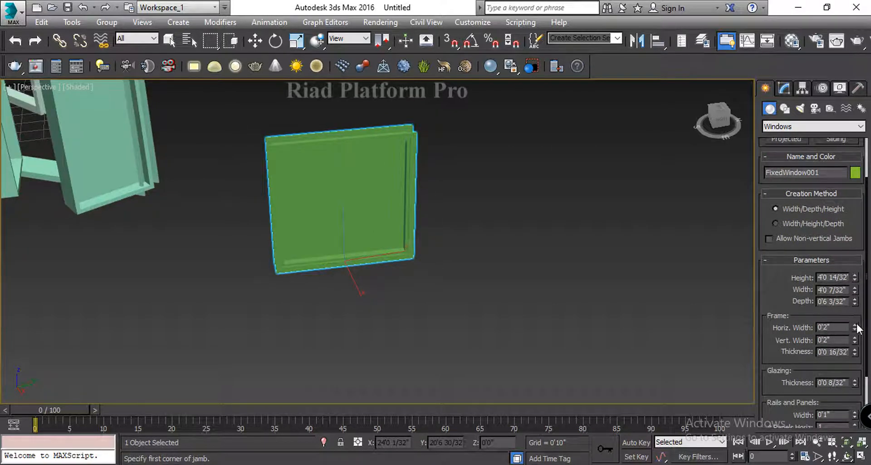
left_click_drag(856, 328, 847, 266)
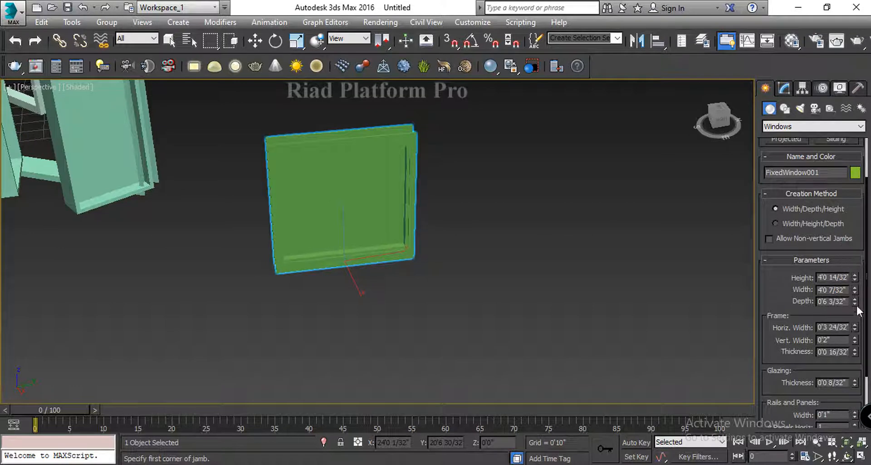
left_click_drag(854, 322, 854, 300)
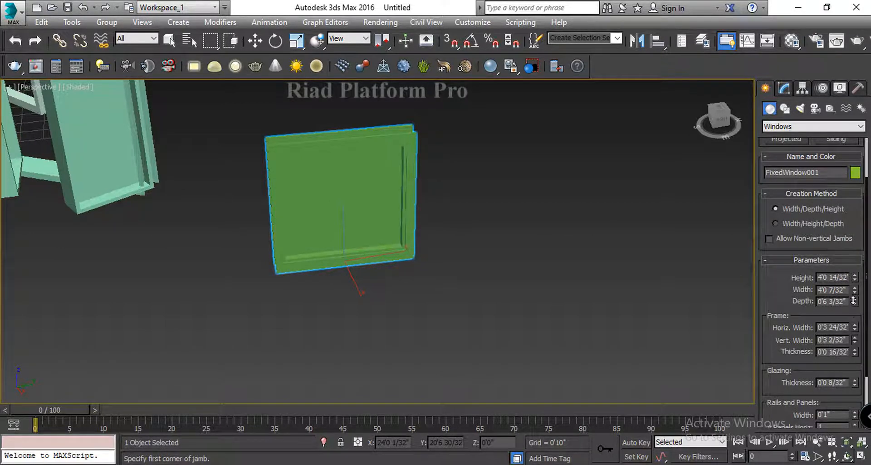
left_click_drag(855, 352, 845, 309)
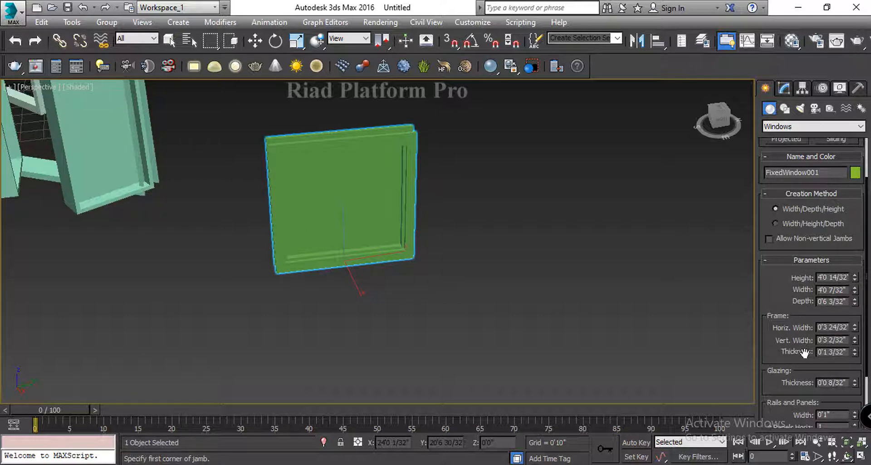
- Give the fixed window 0'1 6/32" wide rails, 27 horizontal and 35 vertical panels, and a chamfered profile
scroll(805, 353, "down", 3)
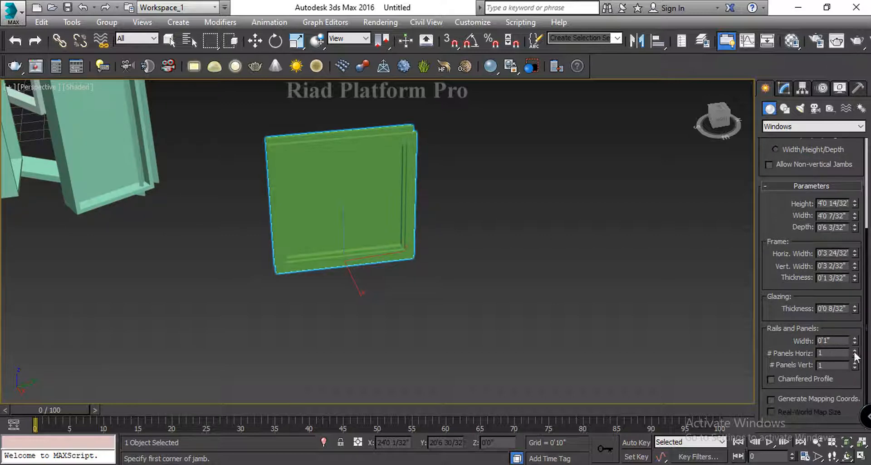
mouse_move(855, 339)
left_mouse_down()
mouse_move(855, 267)
mouse_move(831, 216)
mouse_move(848, 331)
left_mouse_up()
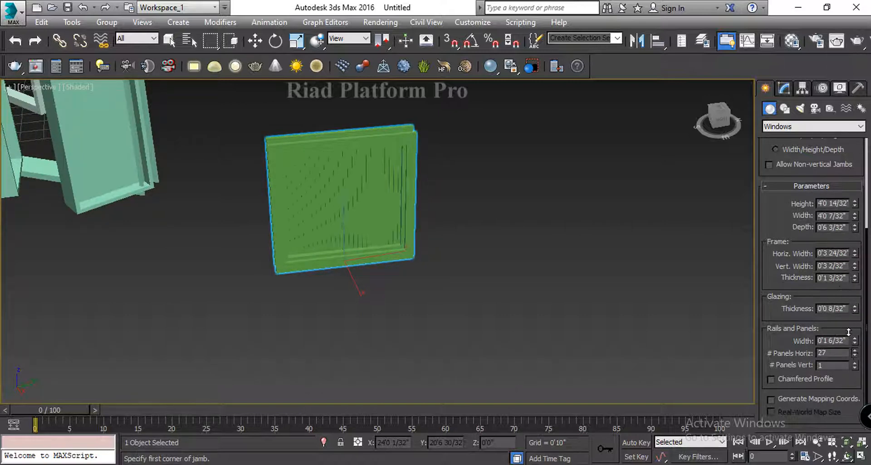
left_click_drag(855, 366, 843, 326)
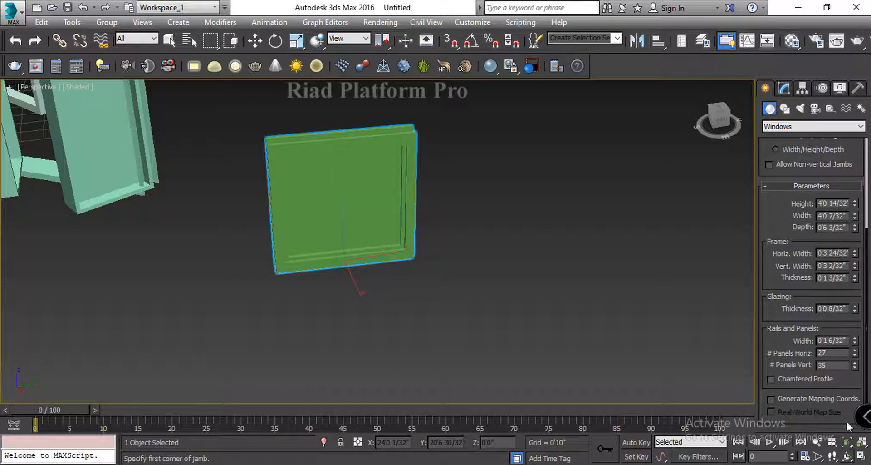
left_click(770, 379)
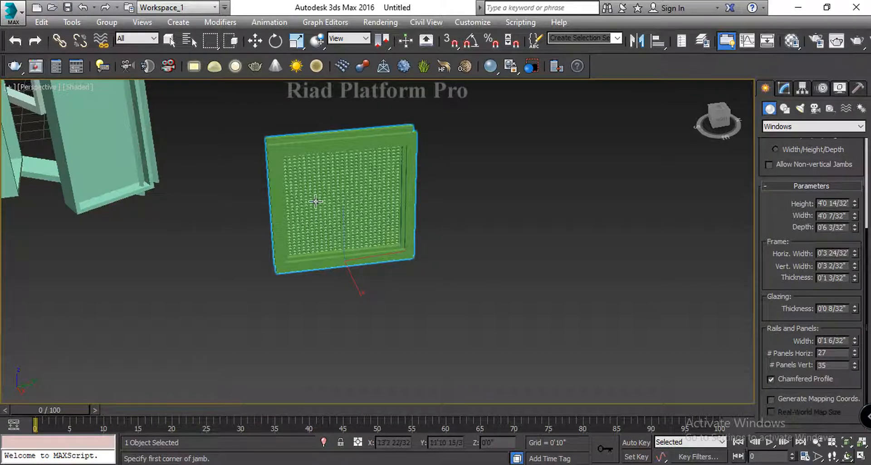
- Examine the fixed window's panels up close and compare them with the chamfered profile off and on
scroll(299, 199, "up", 5)
scroll(321, 207, "up", 2)
middle_click_drag(353, 203, 379, 336)
scroll(381, 262, "down", 4)
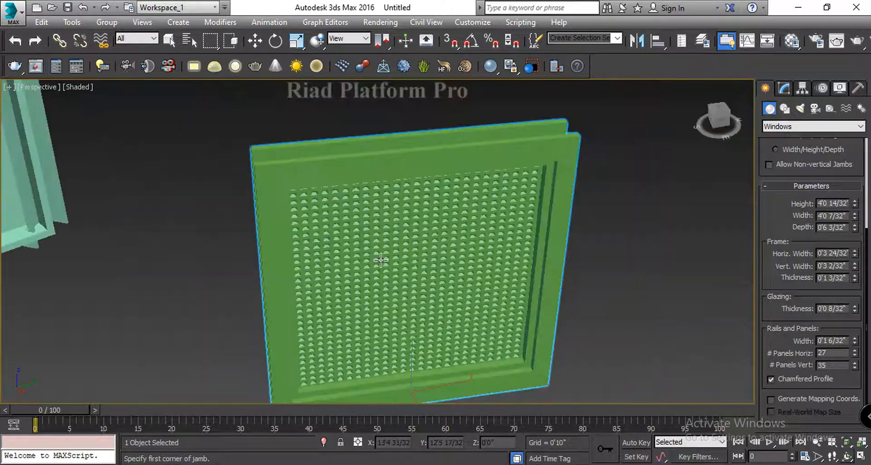
middle_click_drag(394, 270, 372, 233)
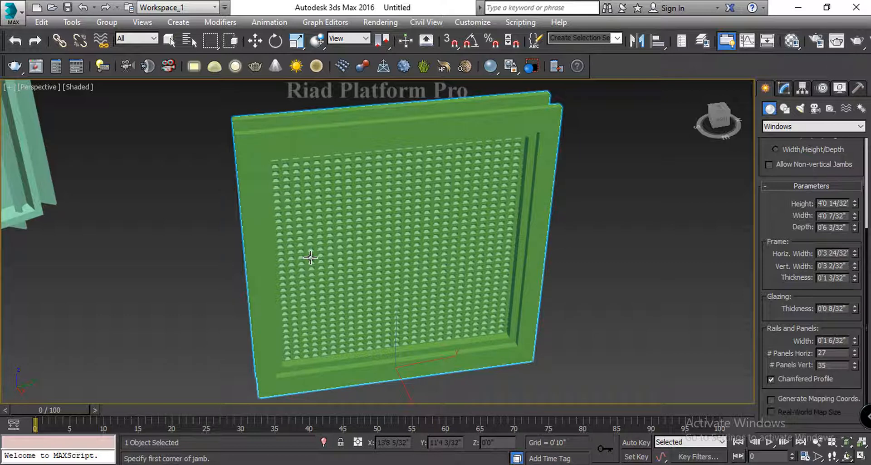
left_click(772, 380)
left_click(773, 380)
left_click(773, 380)
left_click(773, 381)
- Create a Pivoted window beside the fixed window, about 3'5" wide, 4" deep and 3' high
scroll(774, 271, "up", 5)
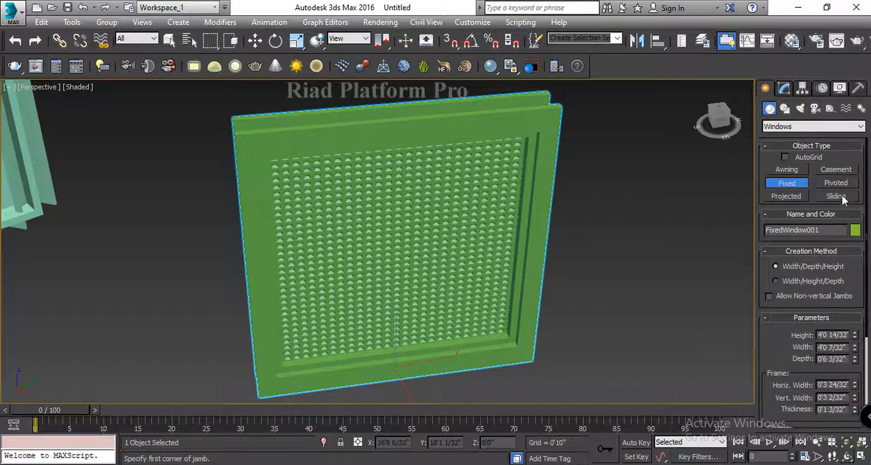
left_click(843, 186)
middle_click_drag(599, 249, 270, 205)
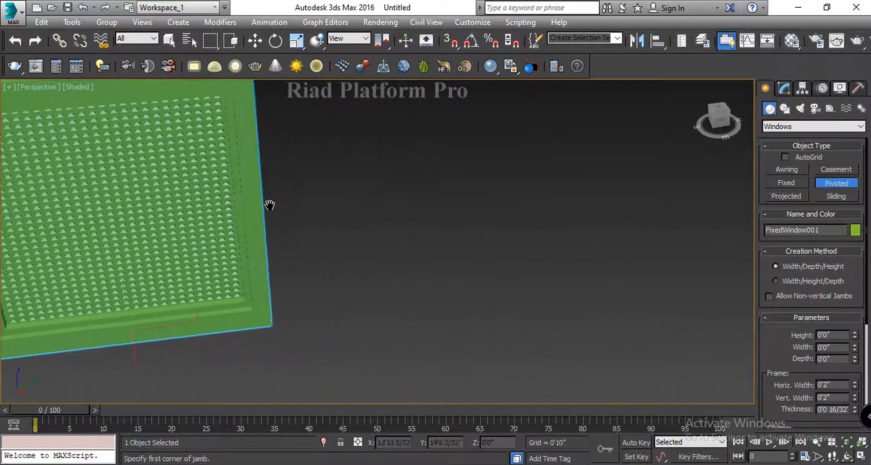
left_click_drag(542, 192, 477, 290)
left_click(459, 286)
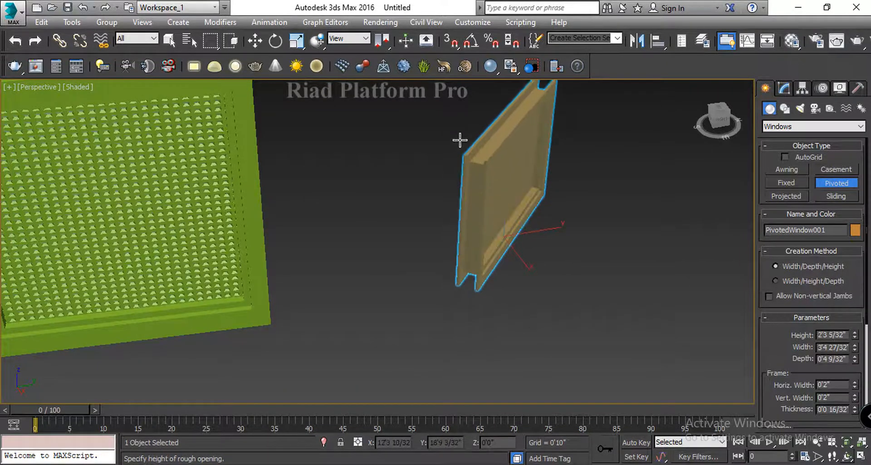
left_click(464, 95)
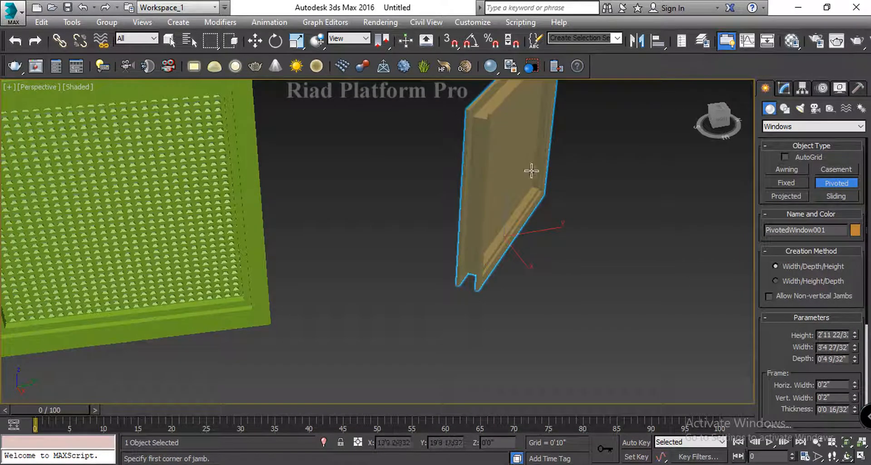
- Resize the pivoted window to 2'5 20/32" high, 2'8 8/32" wide and 0'7 2/32" deep
middle_click_drag(529, 171, 600, 268, "alt")
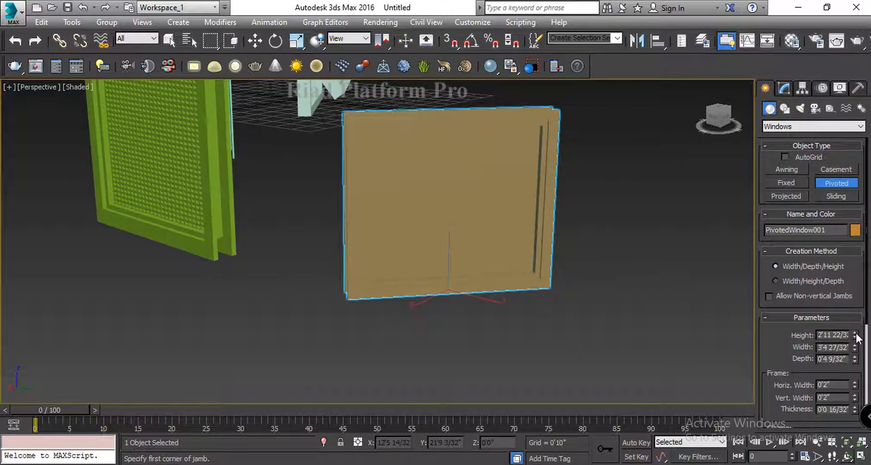
left_click_drag(856, 338, 857, 358)
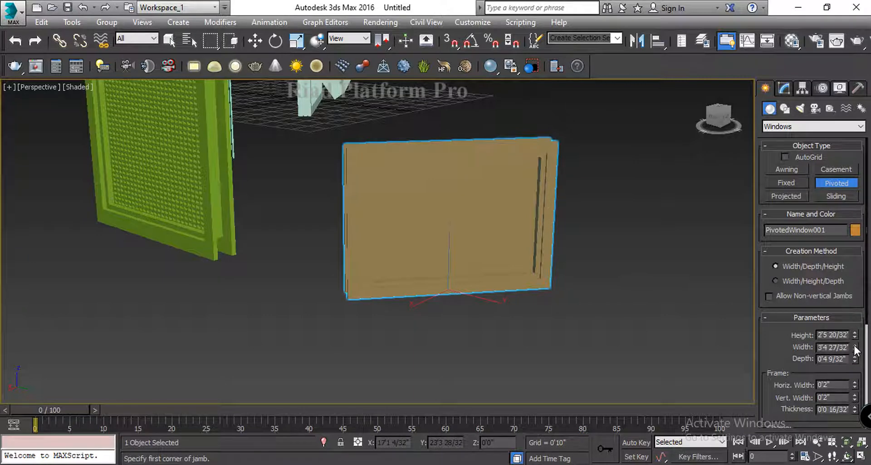
left_click_drag(856, 347, 848, 314)
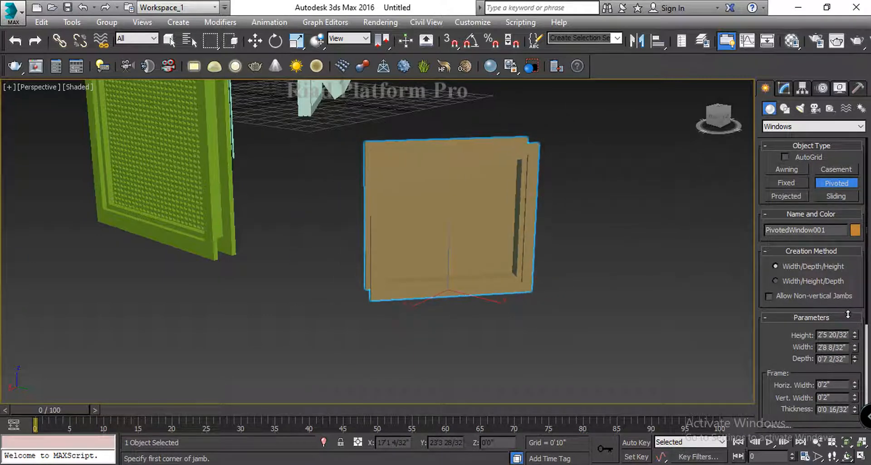
- Set the pivoted window's frame to 0'2 19/32" horizontal width, 0'2 1/32" vertical width and 0'0 23/32" thickness
scroll(856, 357, "down", 2)
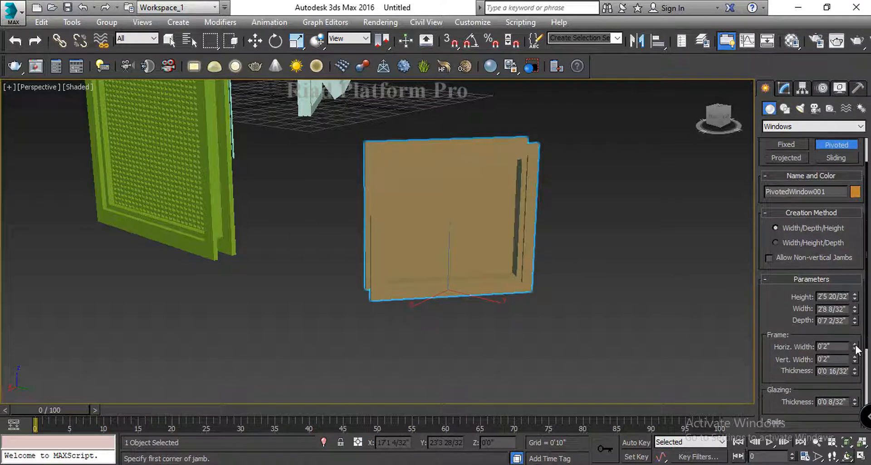
left_click_drag(857, 348, 830, 334)
scroll(831, 341, "down", 3)
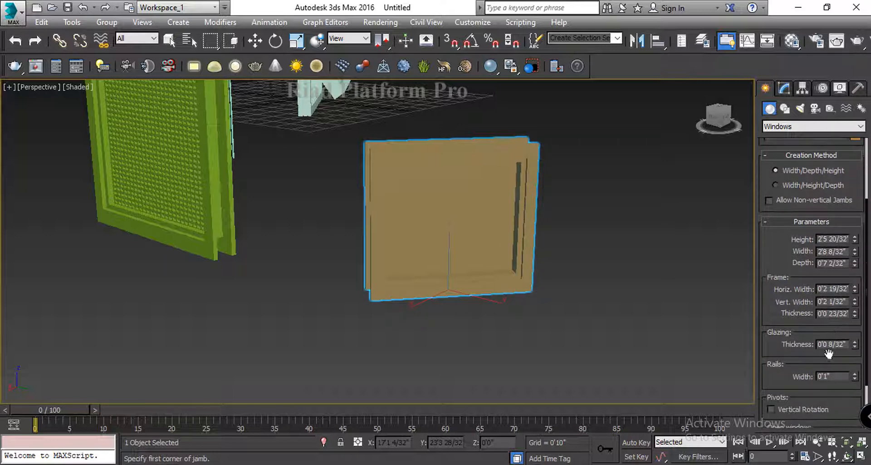
- Set the pivoted window's rail width to 0'0 27/32" and open it 54%
left_click_drag(786, 382, 789, 297)
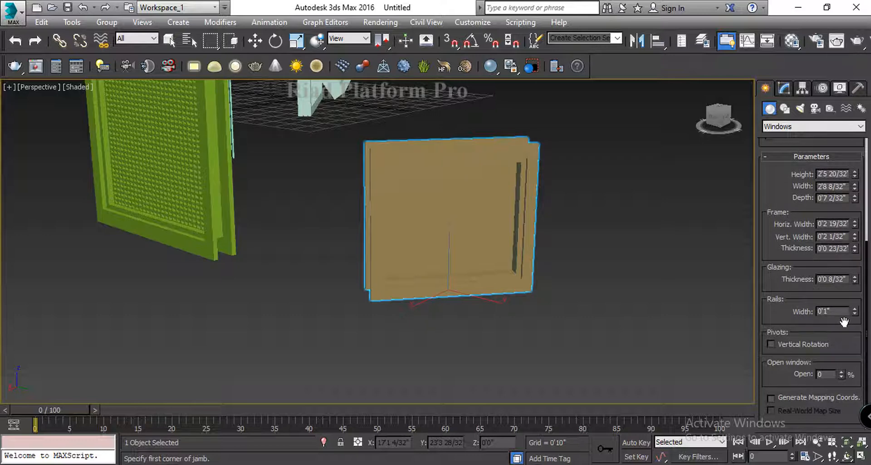
mouse_move(855, 310)
left_mouse_down()
mouse_move(856, 287)
mouse_move(812, 180)
mouse_move(840, 316)
left_mouse_up()
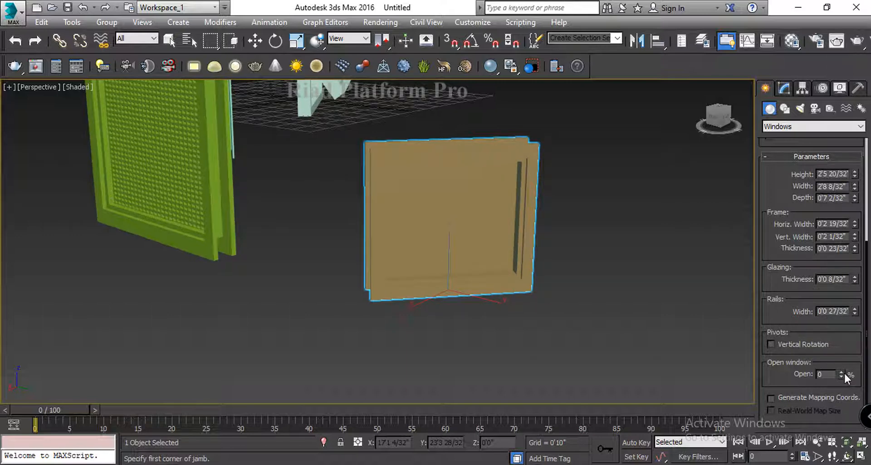
left_click_drag(843, 369, 839, 335)
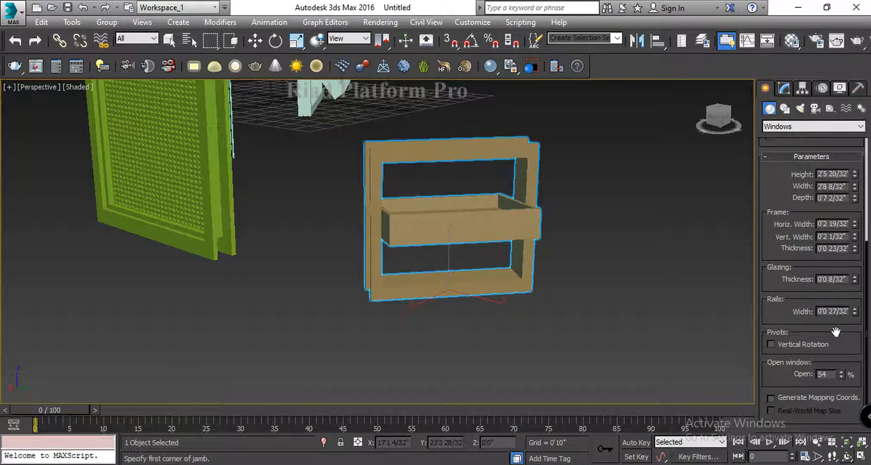
- Create a Projected window in the empty space beside the pivoted window, about 3'1" wide, 4" deep and 2'10" high
scroll(837, 332, "up", 3)
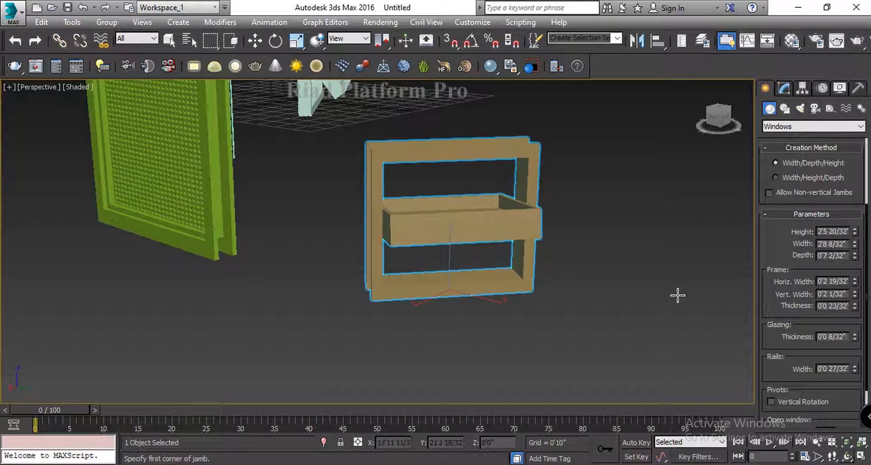
scroll(792, 303, "up", 5)
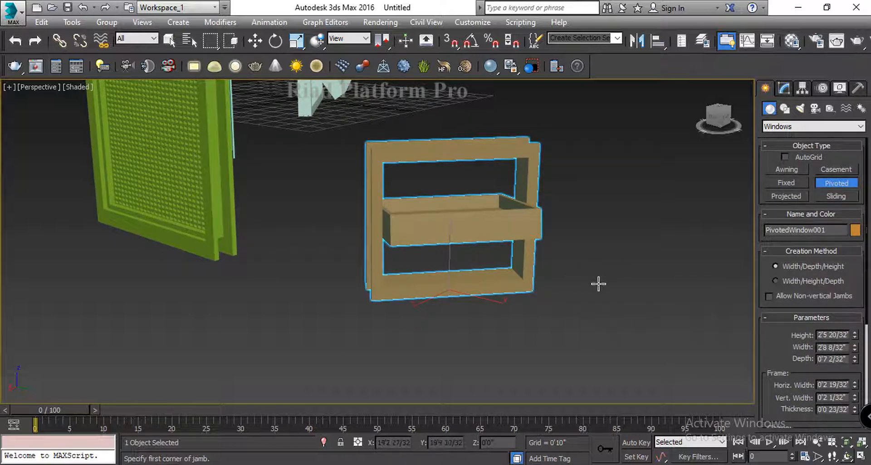
middle_click_drag(617, 296, 291, 275, "alt")
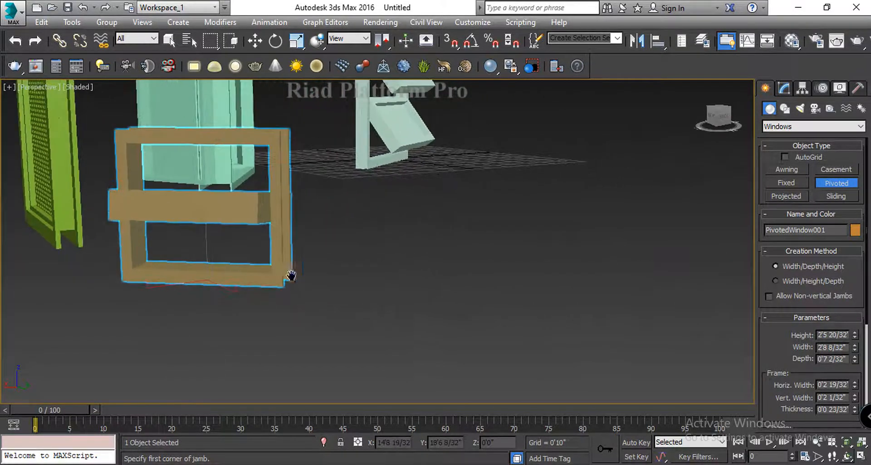
left_click(787, 197)
left_click_drag(666, 299, 526, 335)
left_click(527, 333)
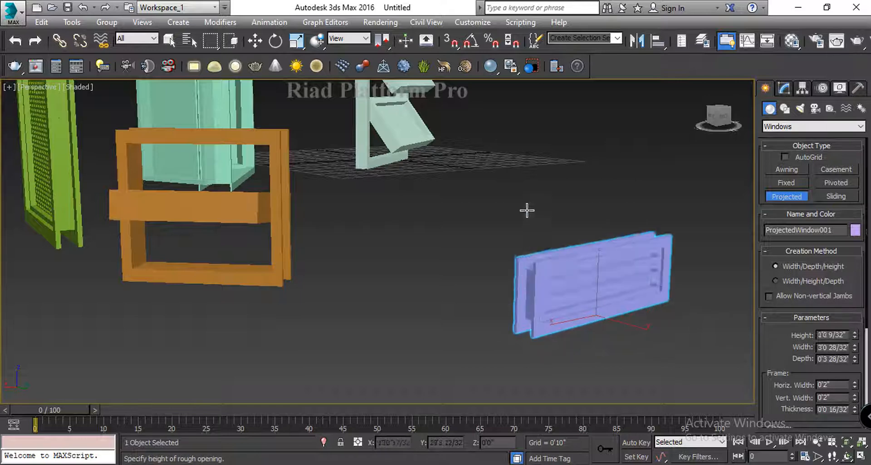
left_click(510, 110)
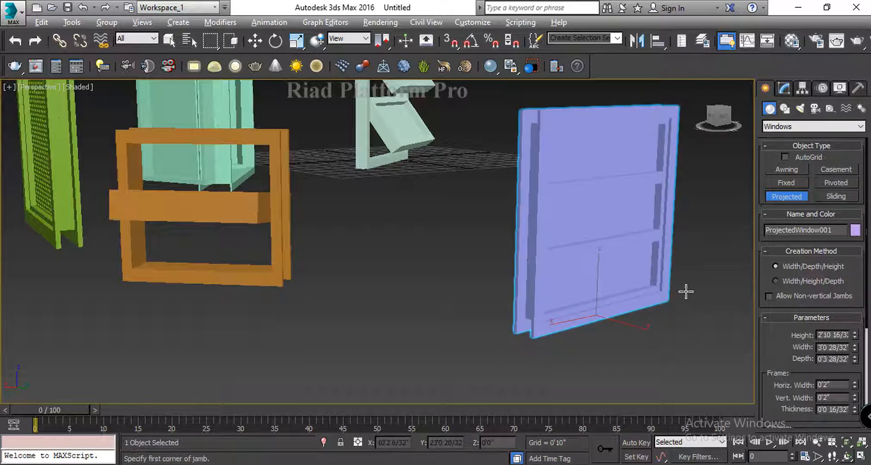
- Resize the projected window to 2'8 24/32" high and 3'0 4/32" wide
middle_click_drag(686, 292, 515, 304, "alt")
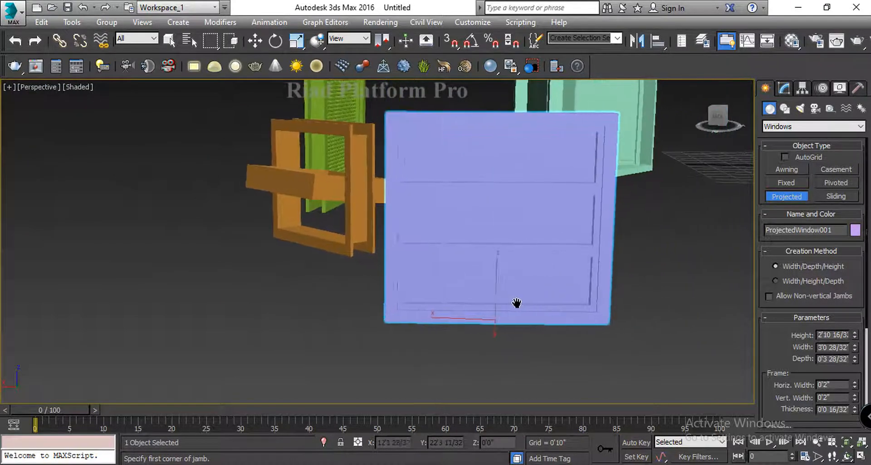
left_click(855, 337)
left_click(855, 349)
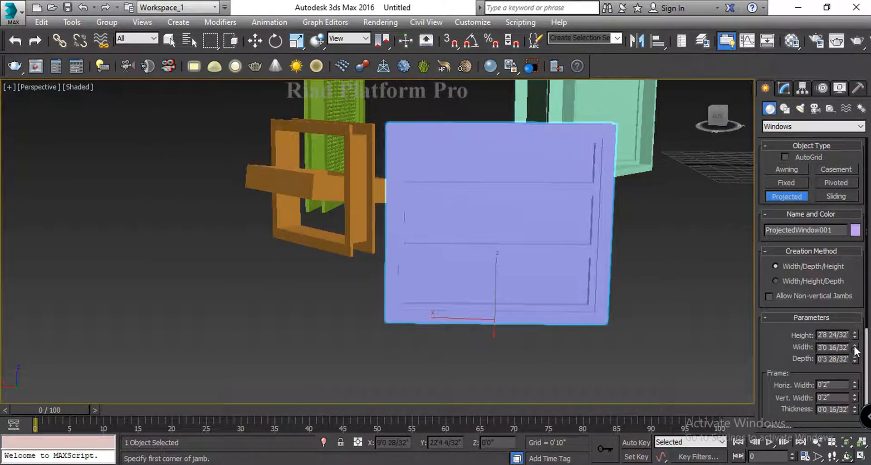
left_click(855, 349)
- Give the projected window rails 0'2" wide, middle height 0'8 23/32" and bottom height 0'9 1/32", and open it 71%
scroll(811, 360, "down", 4)
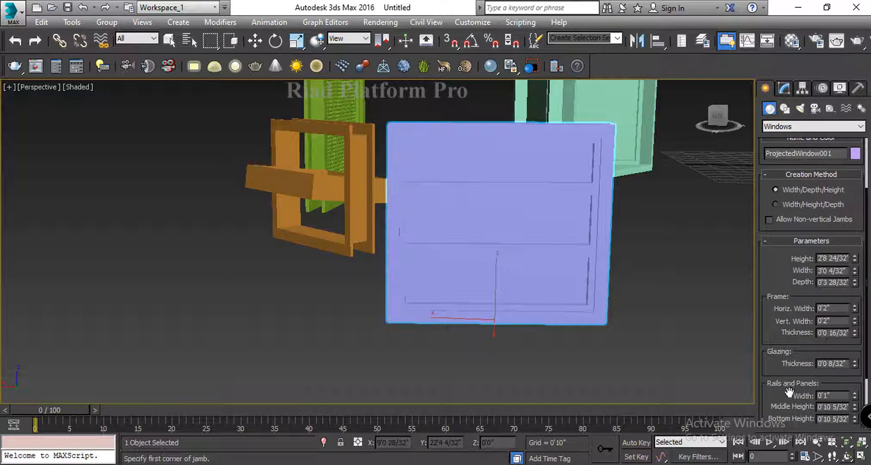
scroll(794, 392, "down", 4)
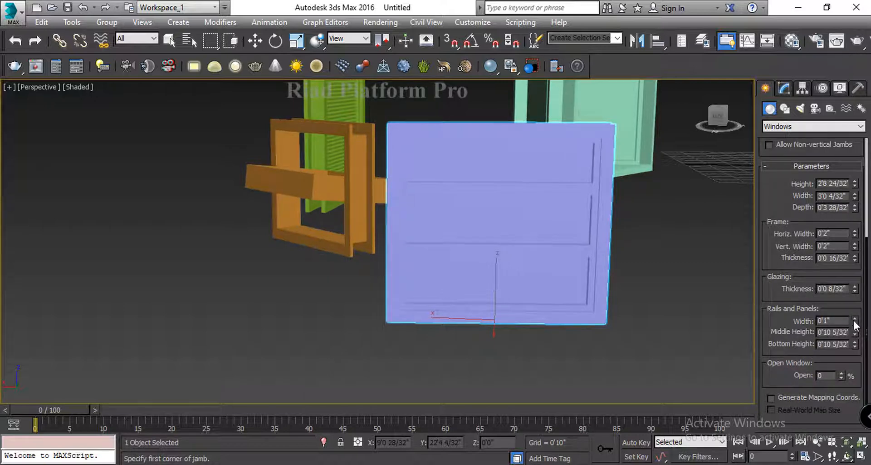
left_click_drag(853, 319, 834, 262)
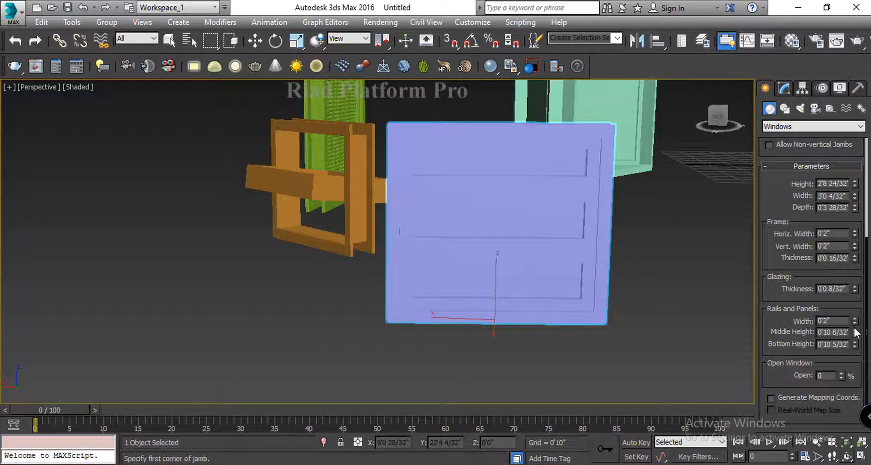
left_click_drag(855, 332, 836, 324)
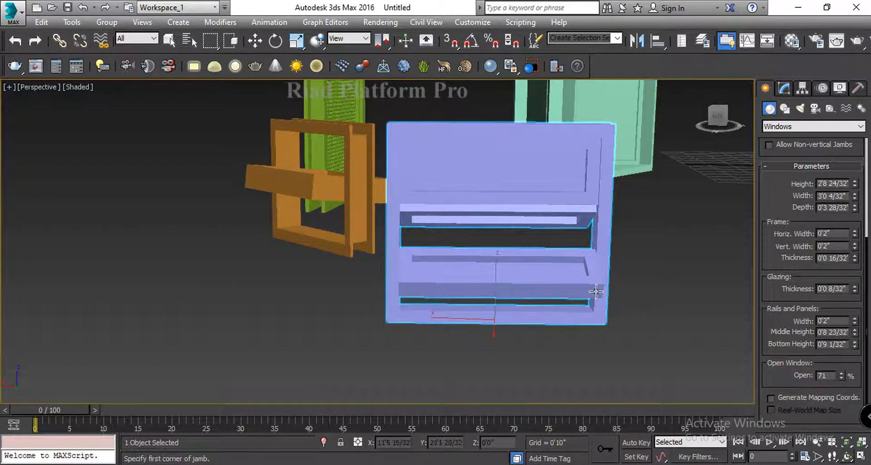
- Create a Sliding window in the empty space beside the projected window, about 5'3" wide, 1' deep and 4'11" high
scroll(638, 284, "down", 4)
middle_click_drag(636, 284, 379, 226)
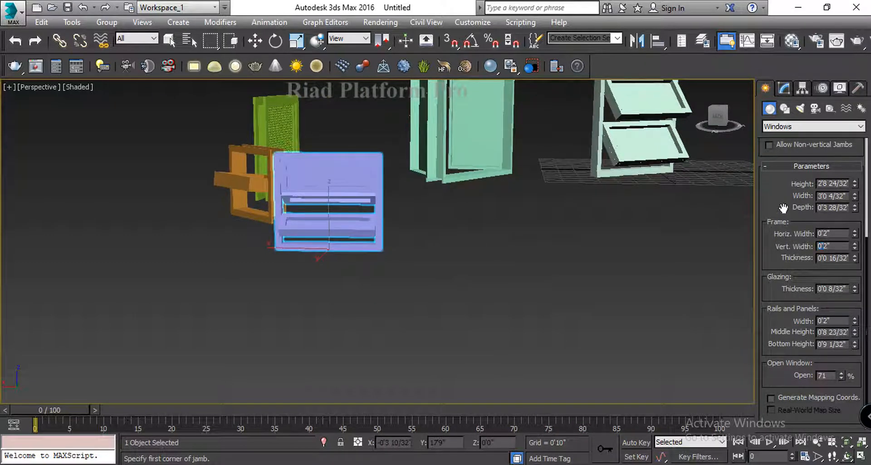
left_click_drag(783, 208, 802, 369)
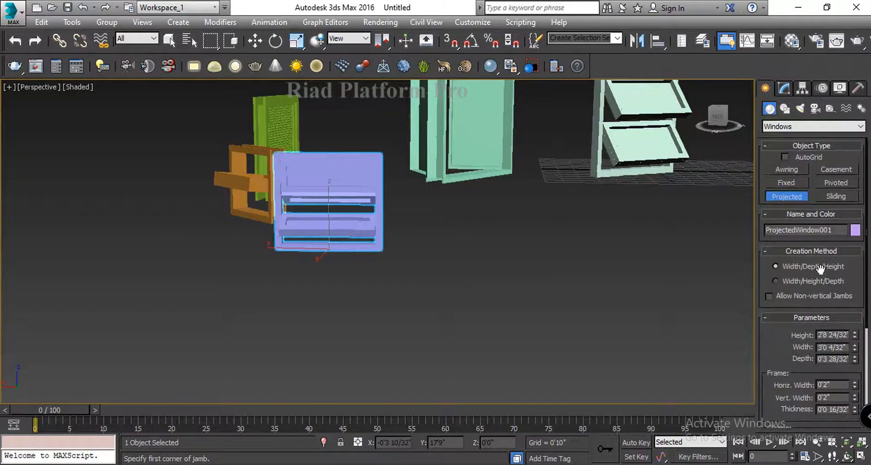
left_click(838, 195)
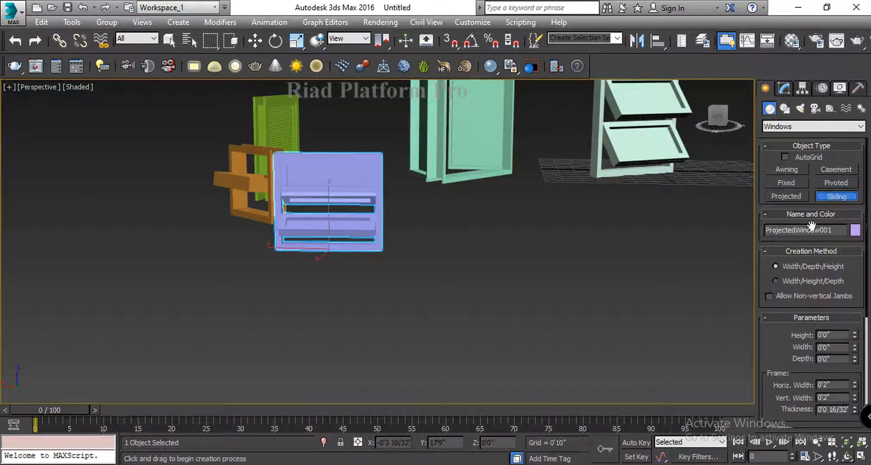
left_click(643, 304)
left_click_drag(643, 304, 512, 355)
left_click(482, 285)
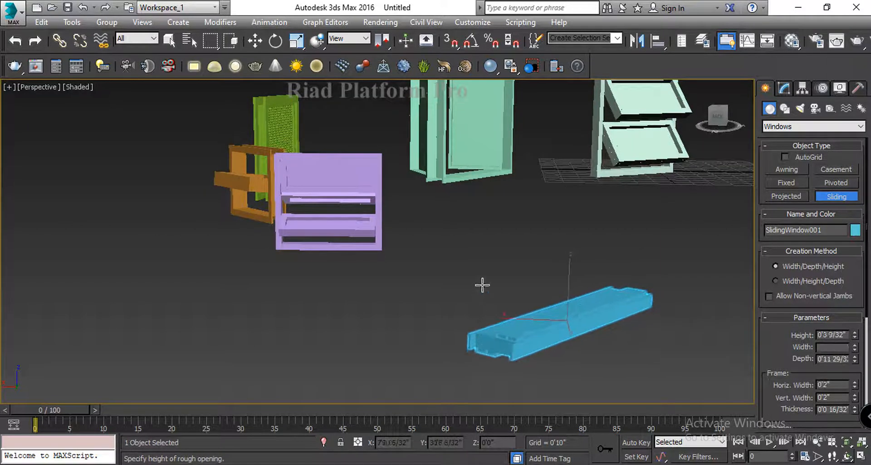
left_click(472, 78)
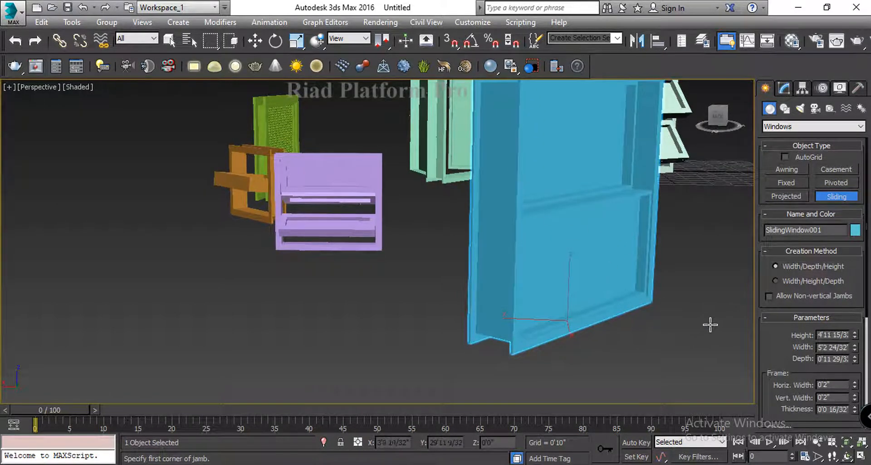
- Resize the sliding window to 5'0 2/32" high, 5'4 1/32" wide and 0'9 9/32" deep
middle_click_drag(698, 334, 622, 346, "alt")
middle_click_drag(690, 312, 547, 339)
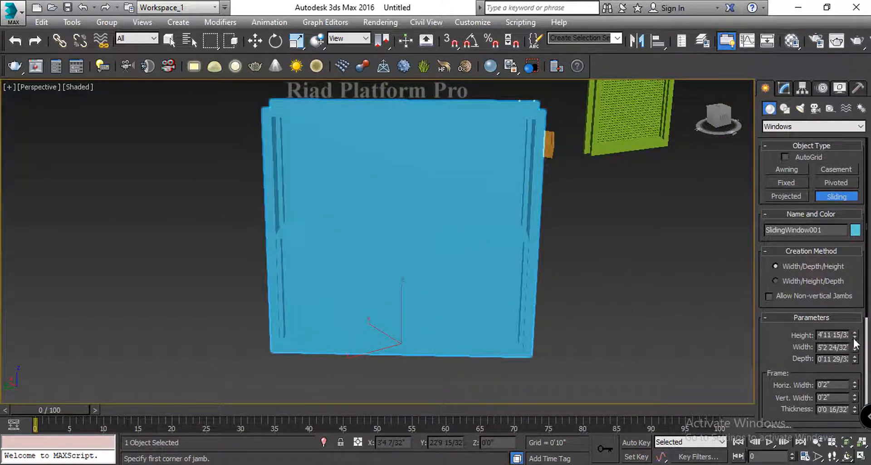
left_click_drag(852, 339, 855, 344)
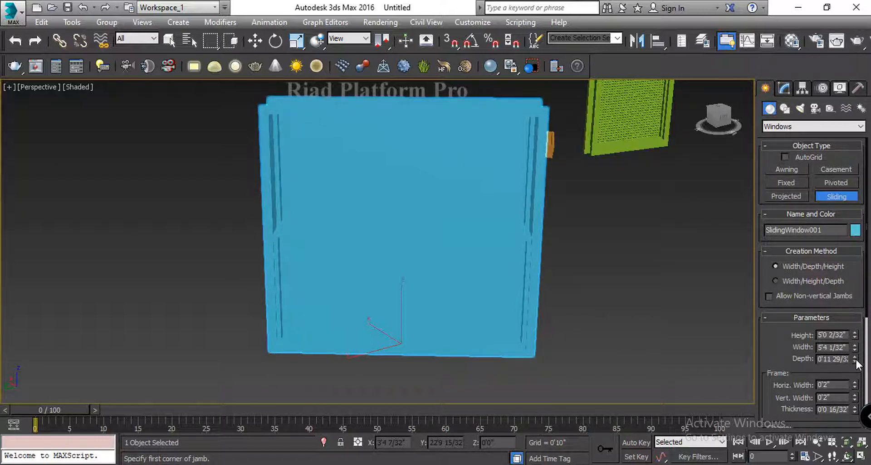
left_click_drag(854, 360, 855, 364)
- Set the sliding window's rail width to 0'2 21/32" with 14 horizontal and 13 vertical panels
scroll(847, 358, "down", 1)
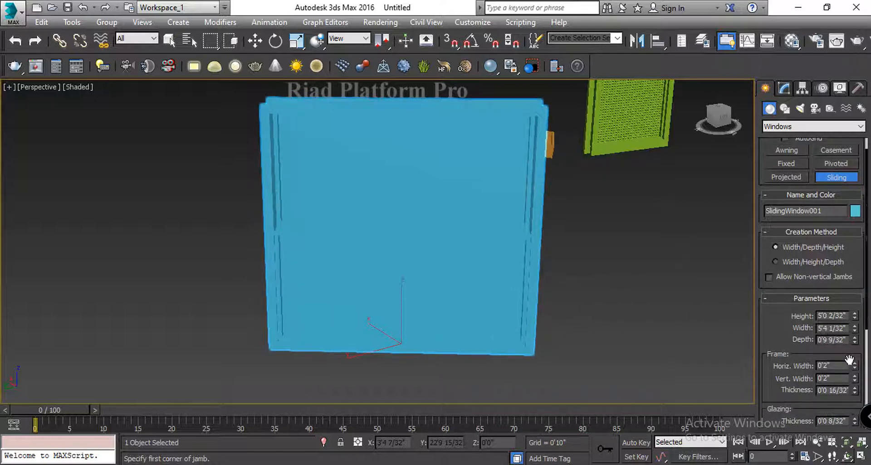
left_click_drag(791, 342, 793, 194)
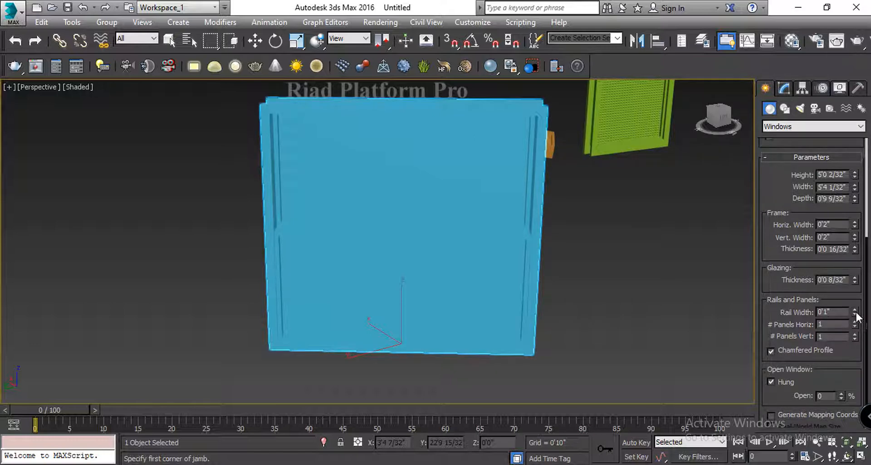
left_click_drag(855, 313, 820, 200)
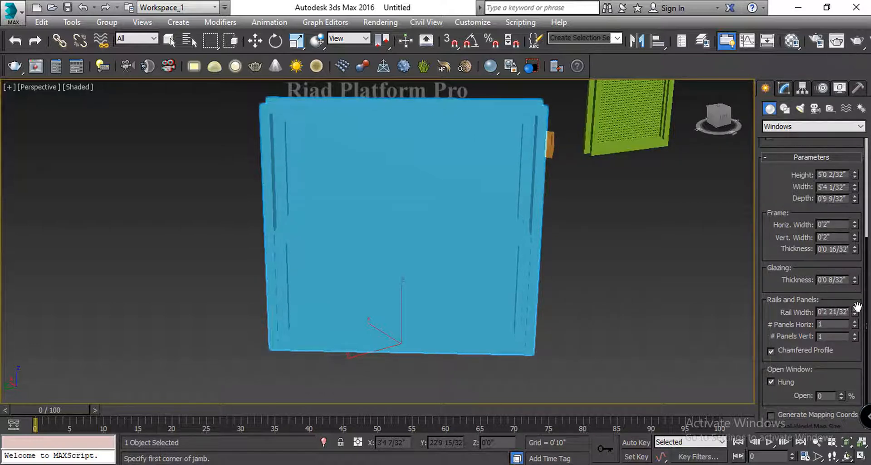
mouse_move(853, 322)
left_mouse_down()
mouse_move(855, 333)
mouse_move(853, 324)
left_mouse_up()
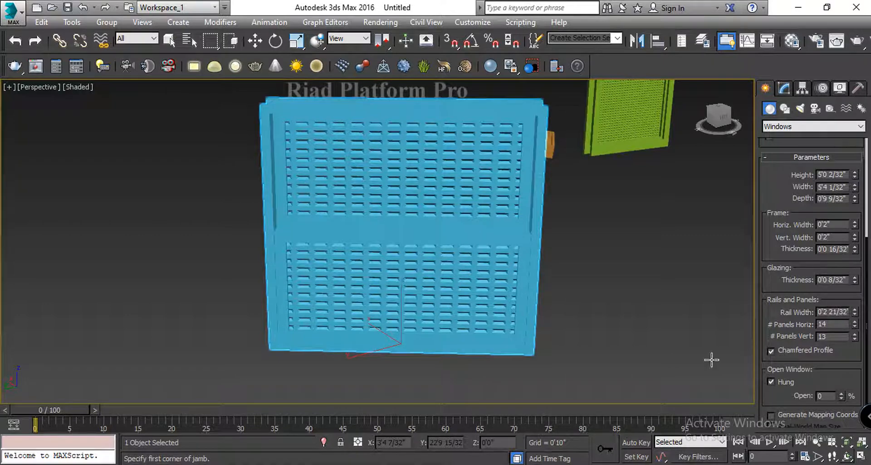
- Open the sliding window's hung sash 58%
middle_click_drag(461, 327, 482, 323, "alt")
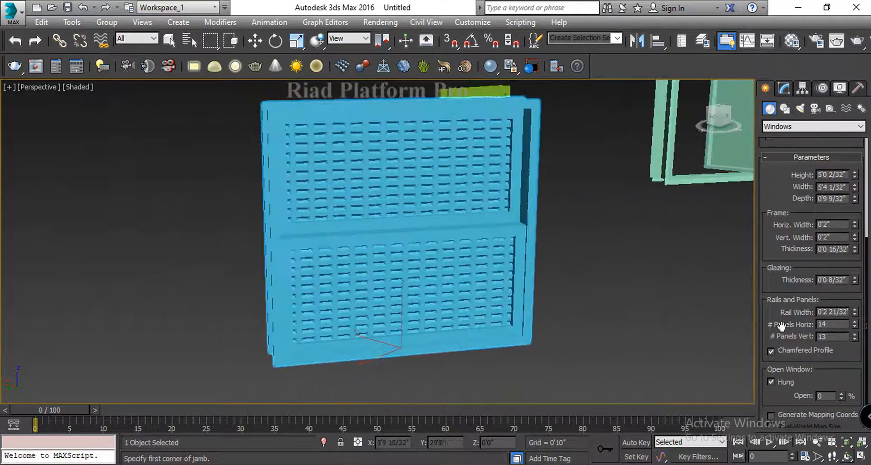
scroll(822, 319, "down", 1)
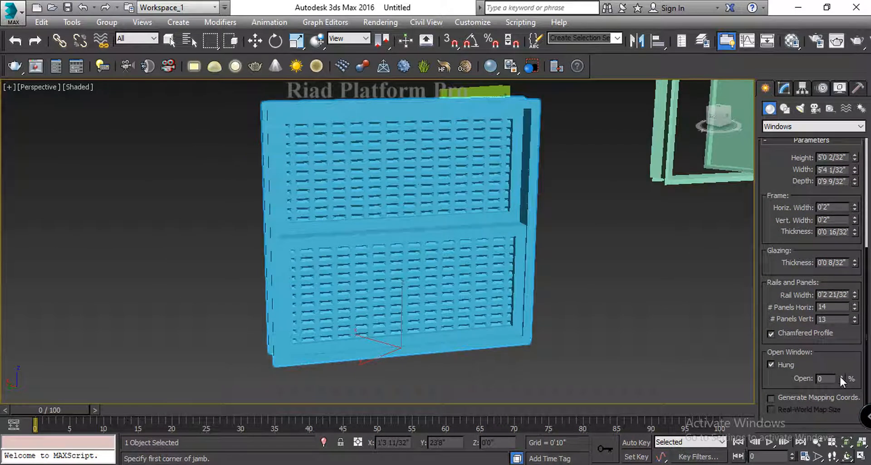
left_click_drag(841, 377, 833, 338)
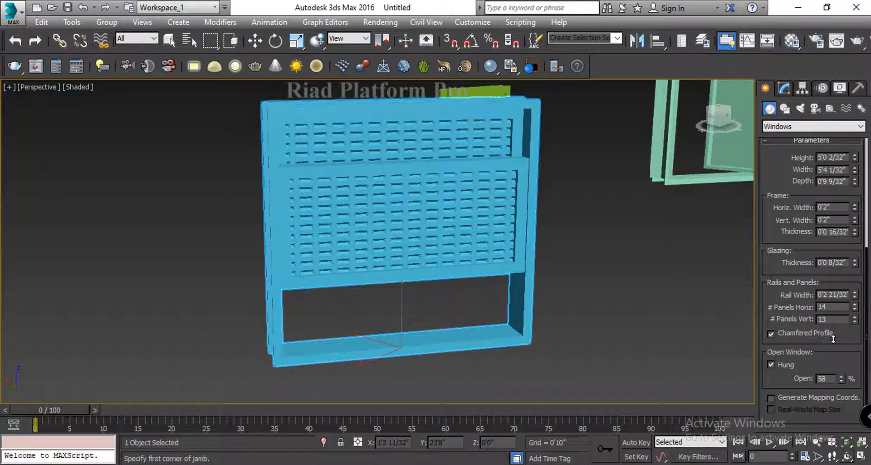
- Compare the sliding window's opening with Hung on and off, and leave Hung off so it slides sideways
left_click(771, 364)
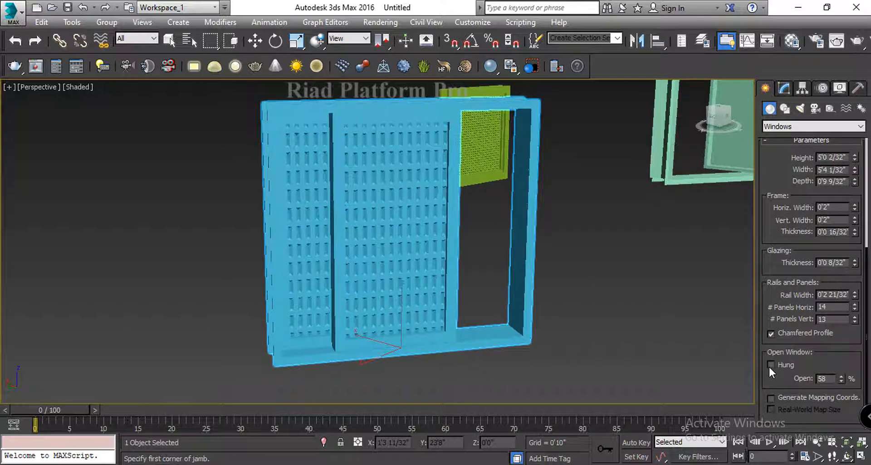
left_click(770, 365)
left_click(770, 364)
left_click(770, 365)
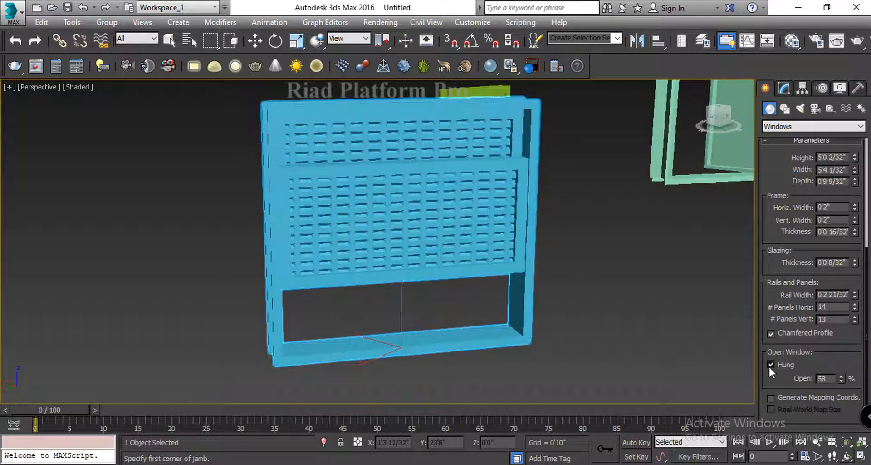
left_click(770, 365)
left_click(770, 365)
left_click(770, 365)
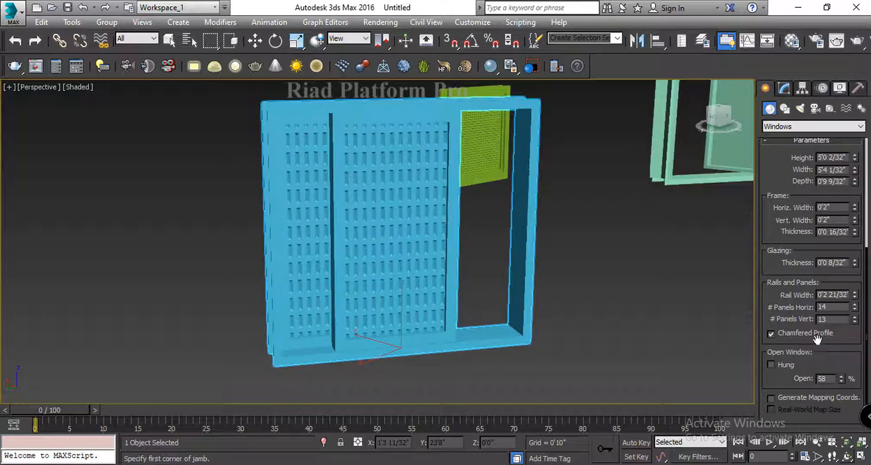
scroll(810, 272, "up", 3)
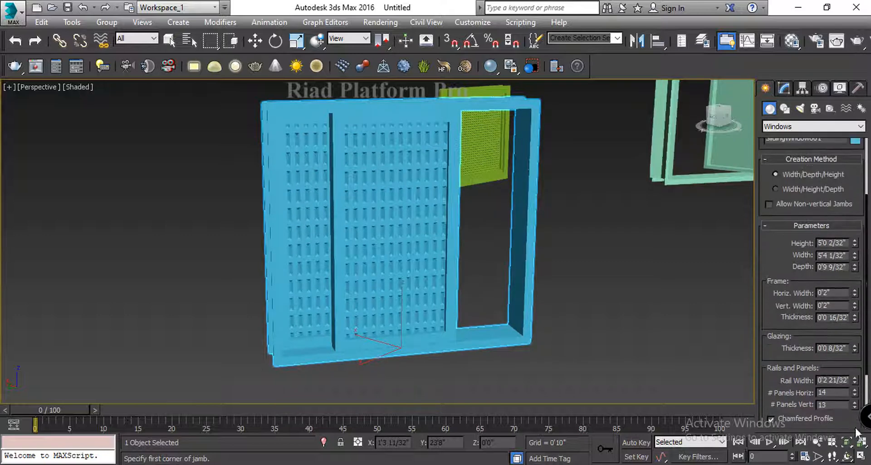
left_click_drag(786, 245, 786, 386)
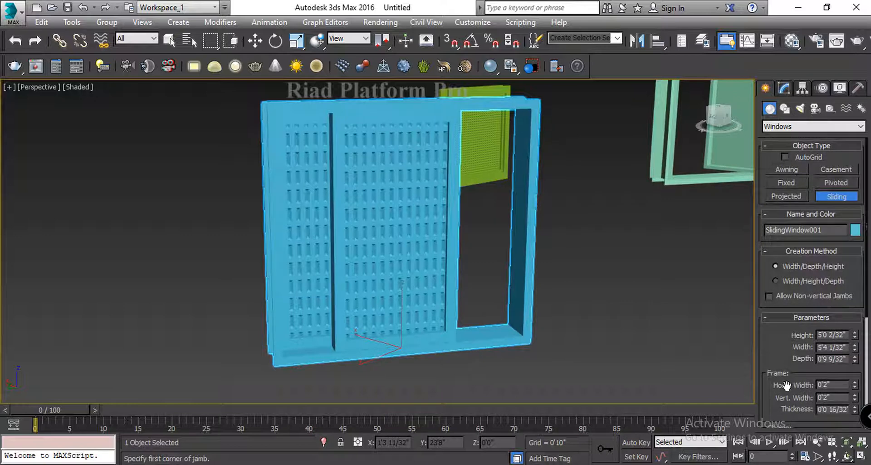